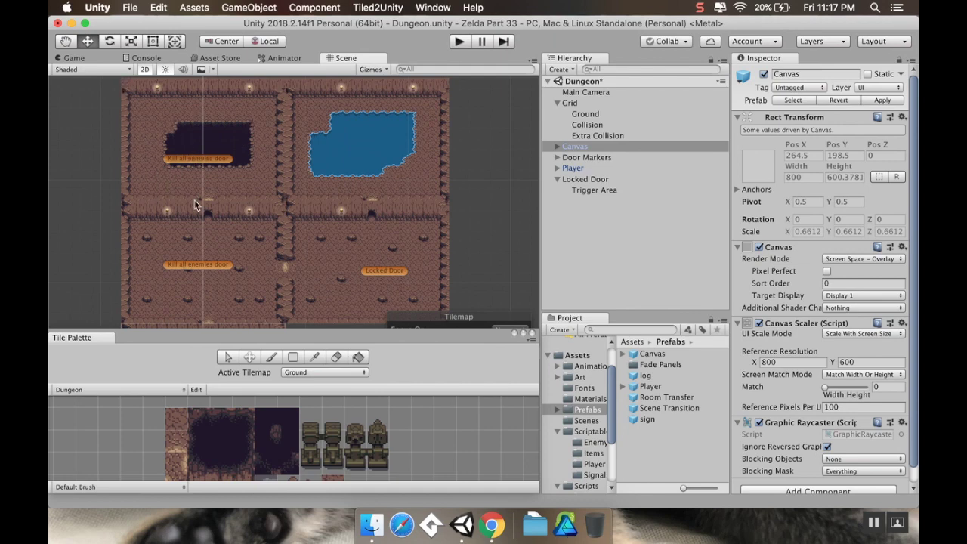
middle_click_drag(254, 258, 255, 151)
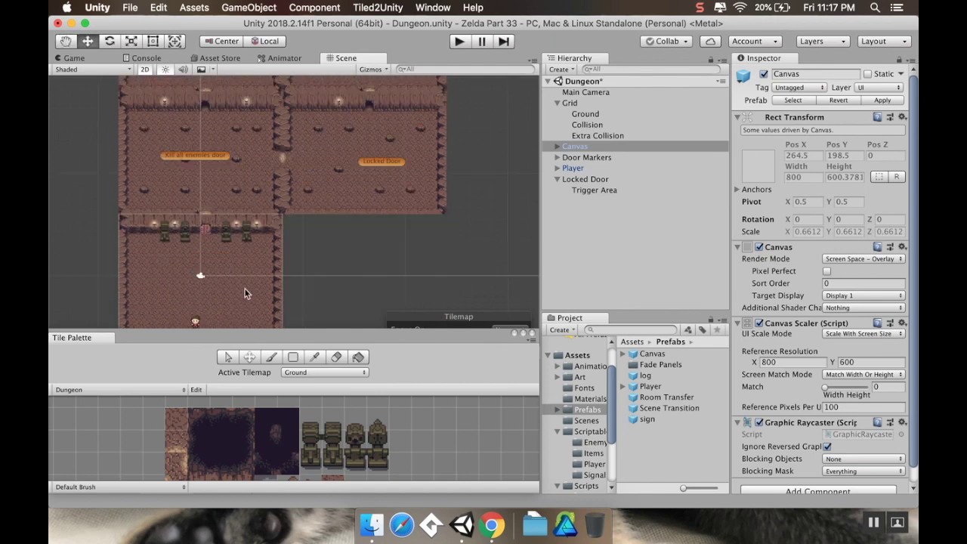
middle_click_drag(201, 274, 212, 210)
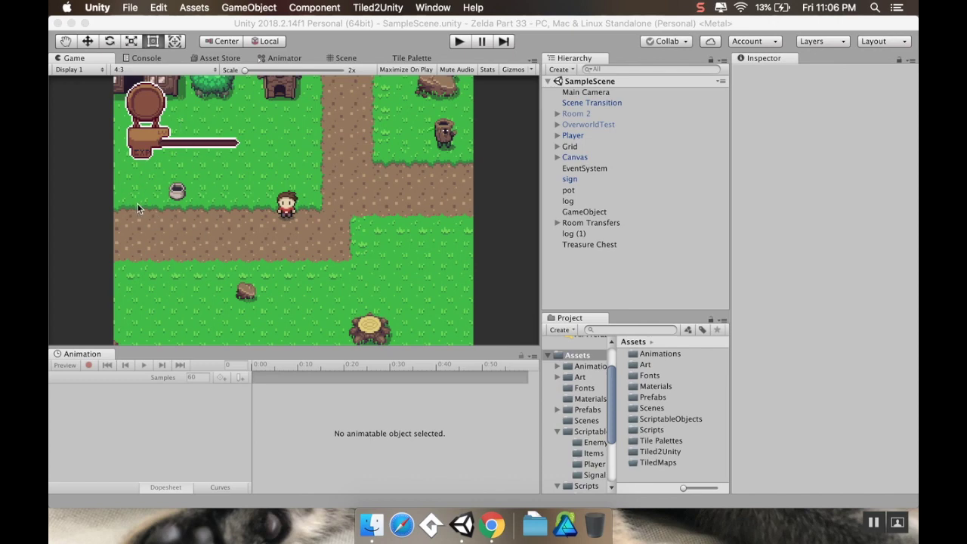
Step: Show the Scene view around the cave entrance in the cliff wall and select the Collision tilemap under Grid
left_click(340, 58)
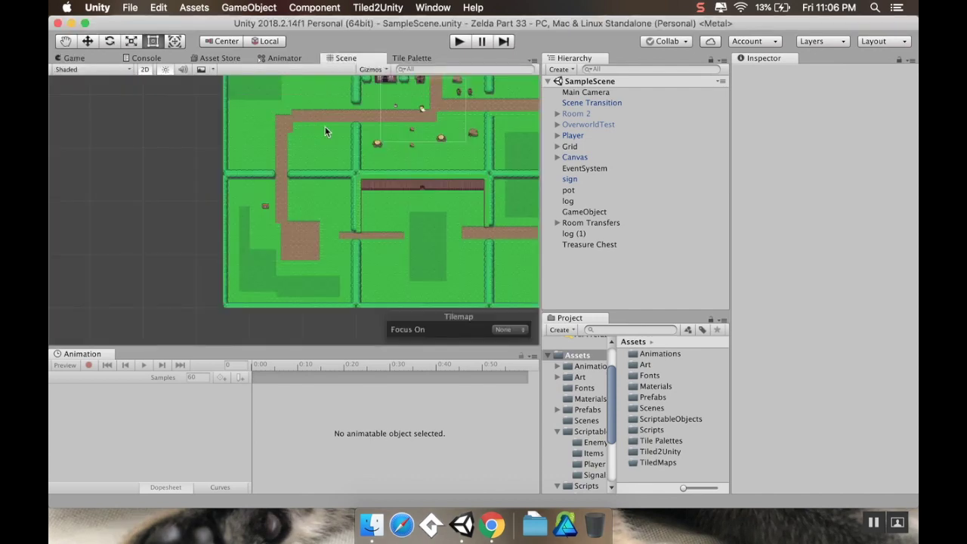
scroll(401, 225, "up", 10)
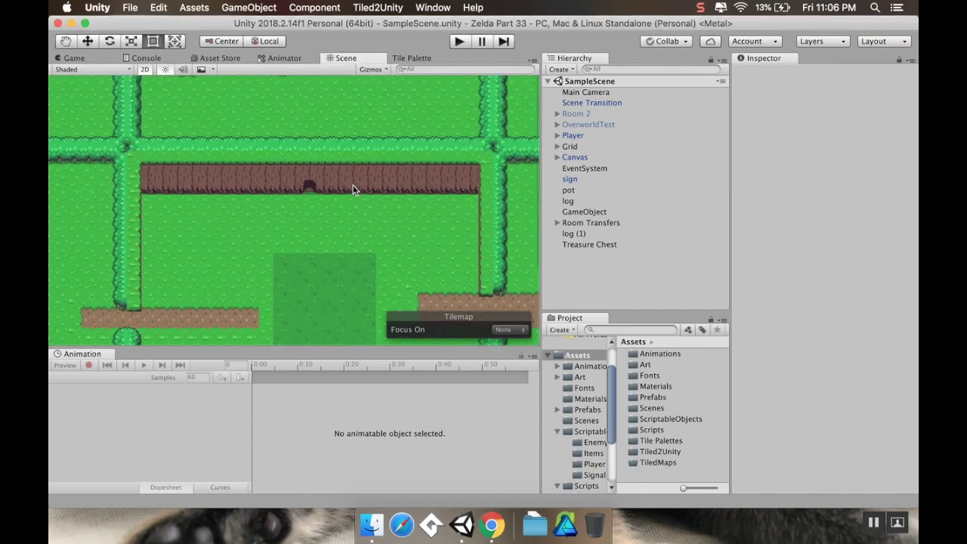
scroll(350, 194, "up", 3)
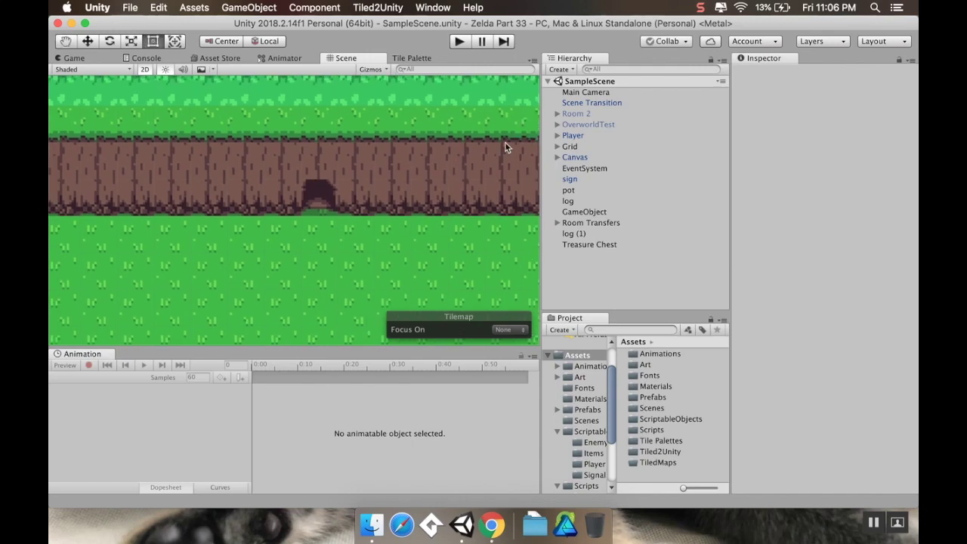
left_click(558, 147)
left_click(579, 167)
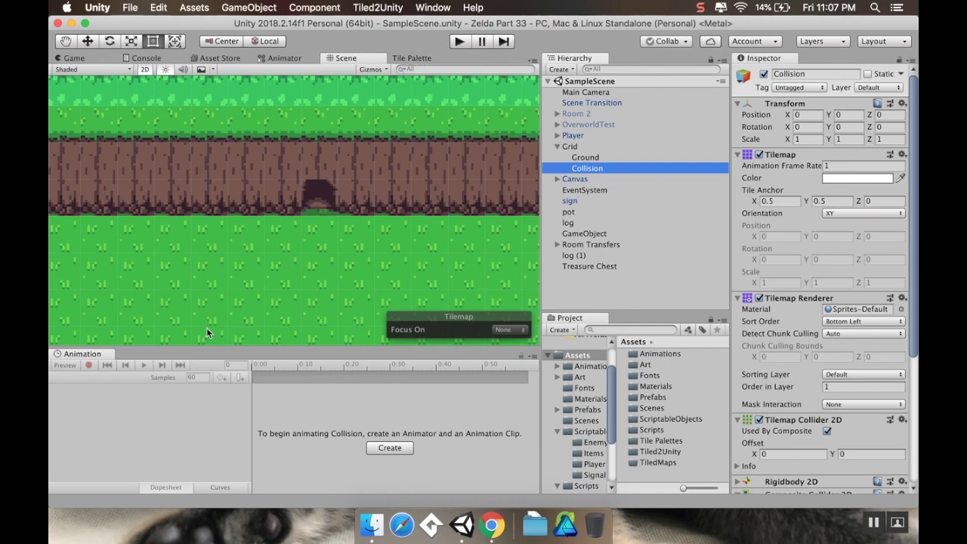
Step: Dock the Tile Palette beneath the Scene view and reduce its height so the cave entrance stays in view
left_click_drag(411, 58, 206, 351)
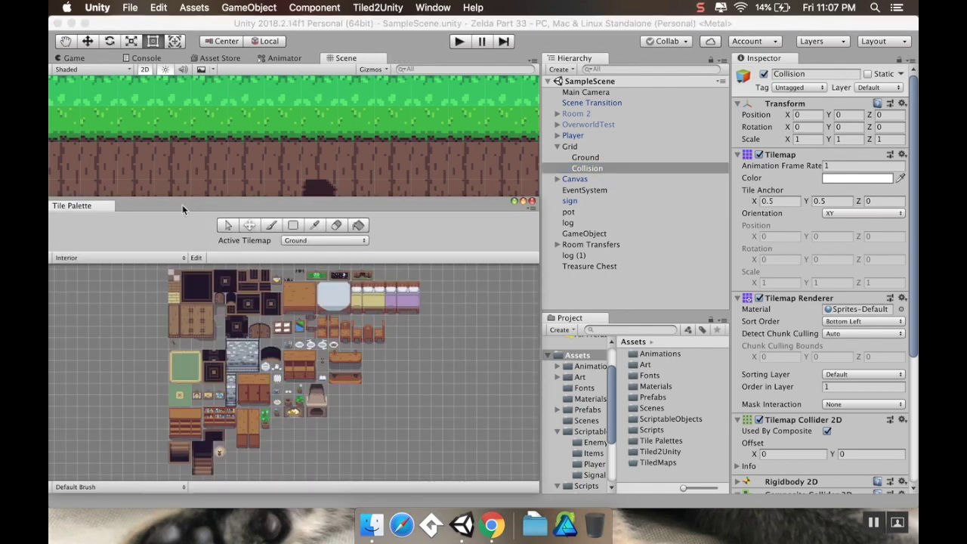
left_click_drag(176, 199, 194, 332)
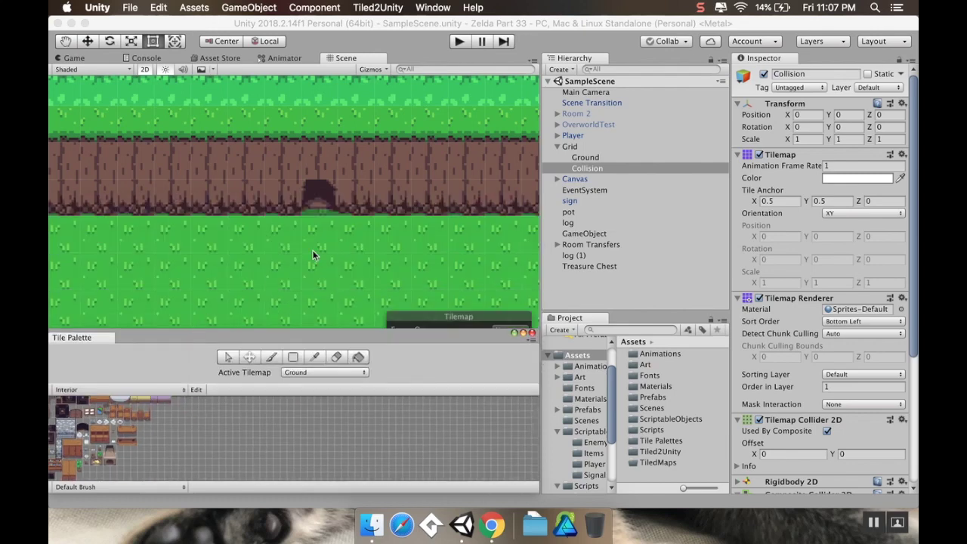
Step: Make Collision the active tilemap and erase the cave entrance tile from the cliff wall
left_click(336, 358)
left_click(314, 199)
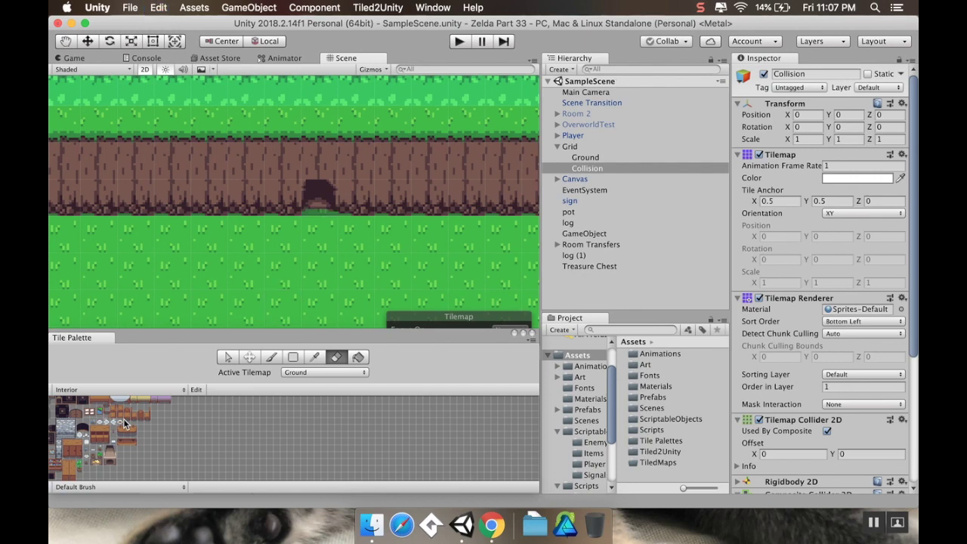
left_click(297, 374)
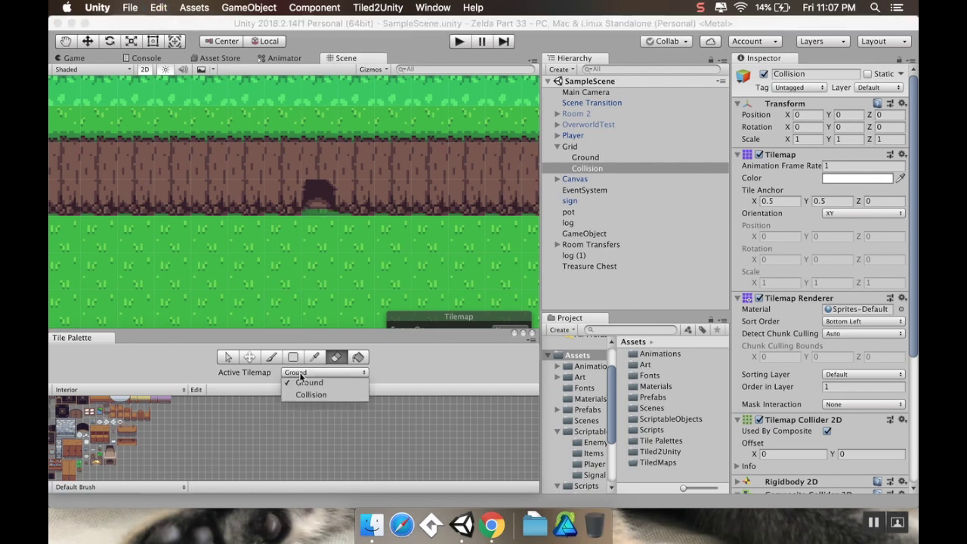
left_click(310, 395)
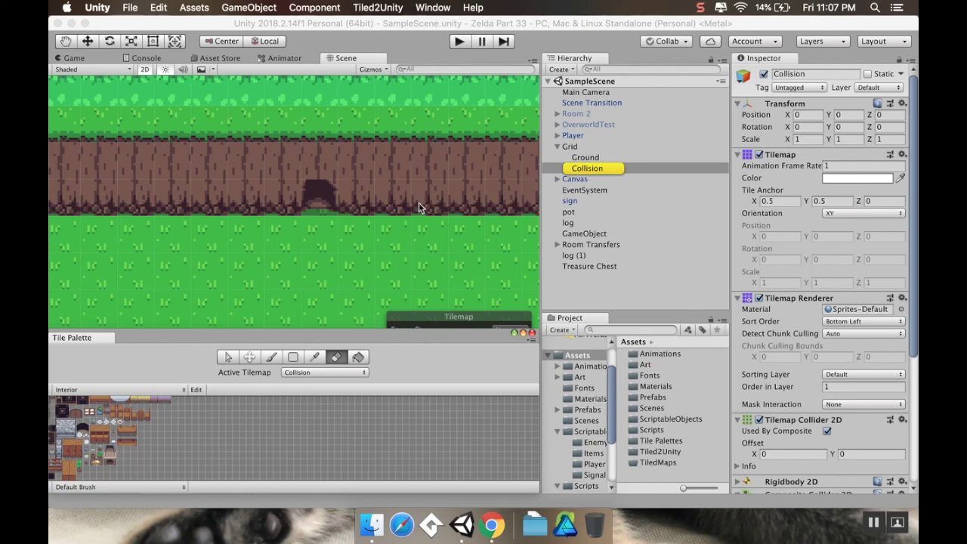
left_click(315, 200)
left_click(316, 201)
Step: Examine how the existing Scene Transition is placed at the house door, and return to the gap in the cliff
mouse_move(320, 200)
middle_mouse_down()
mouse_move(318, 218)
mouse_move(349, 254)
middle_mouse_up()
scroll(349, 255, "down", 2)
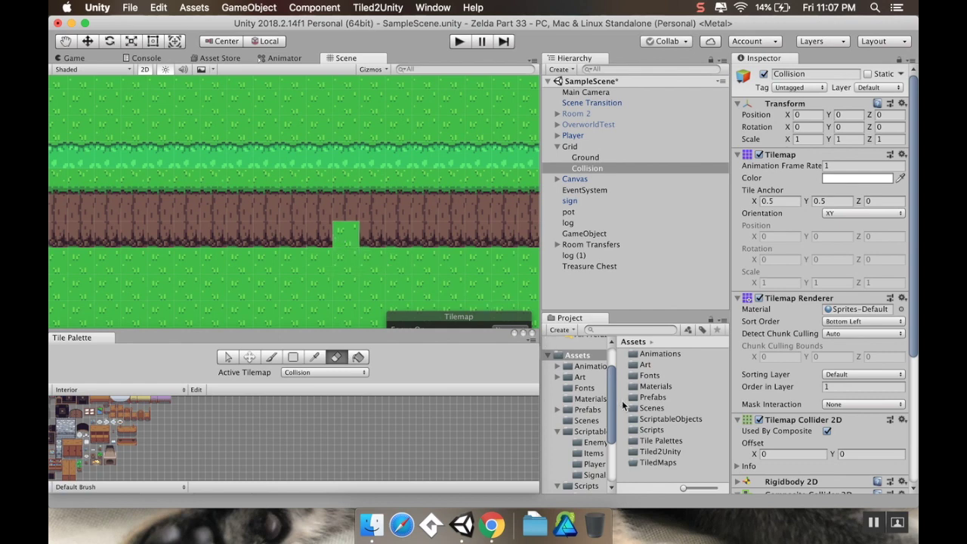
middle_click_drag(358, 102, 352, 351)
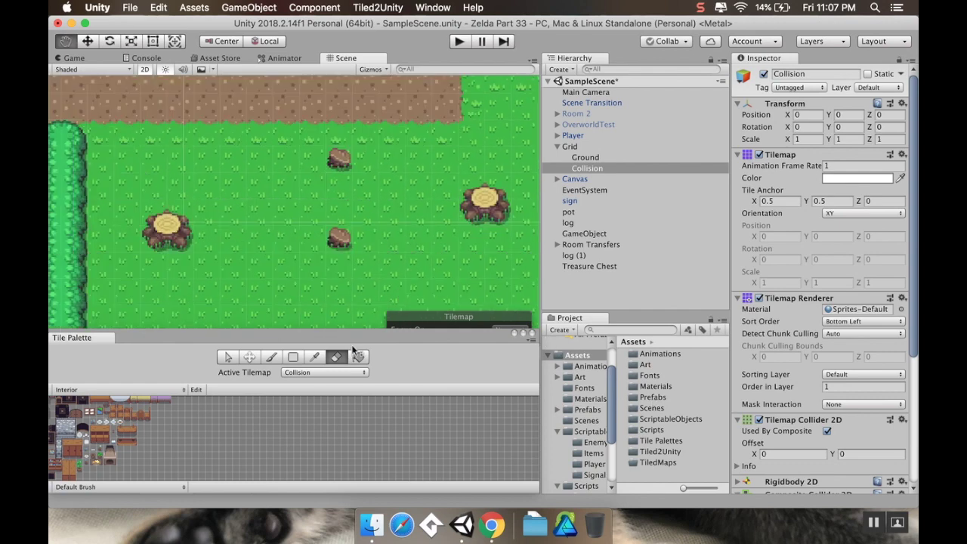
middle_click_drag(295, 223, 313, 306)
middle_click_drag(292, 148, 301, 306)
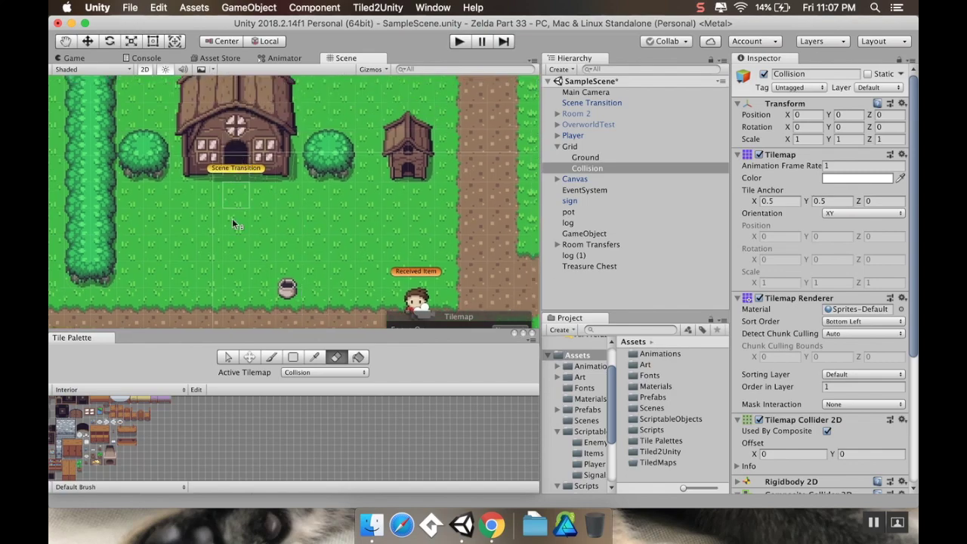
middle_click_drag(259, 254, 266, 140)
middle_click_drag(275, 207, 270, 140)
middle_click_drag(291, 276, 281, 169)
middle_click_drag(340, 290, 272, 214)
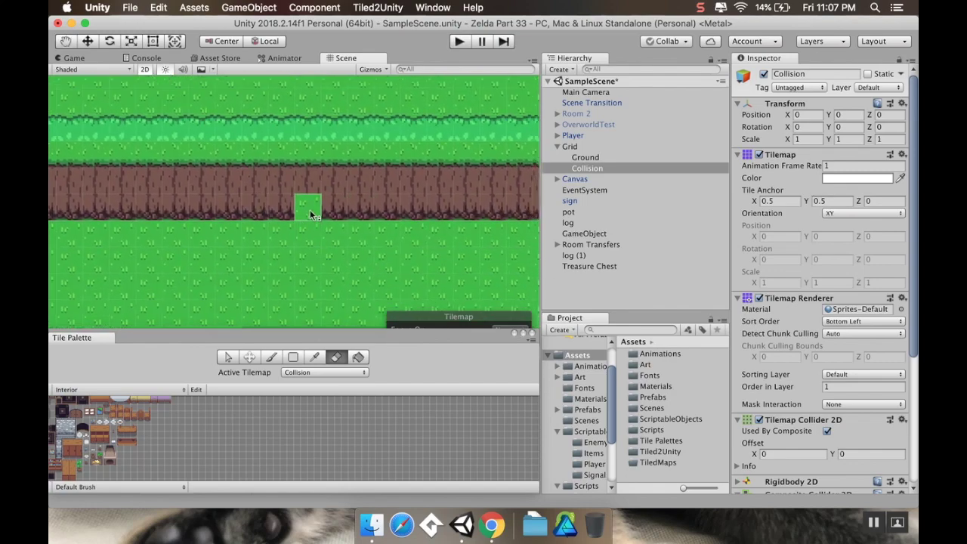
Step: Place a Scene Transition prefab from the Prefabs folder over the cliff gap, at about X 12.56, Y -27.69
double_click(652, 397)
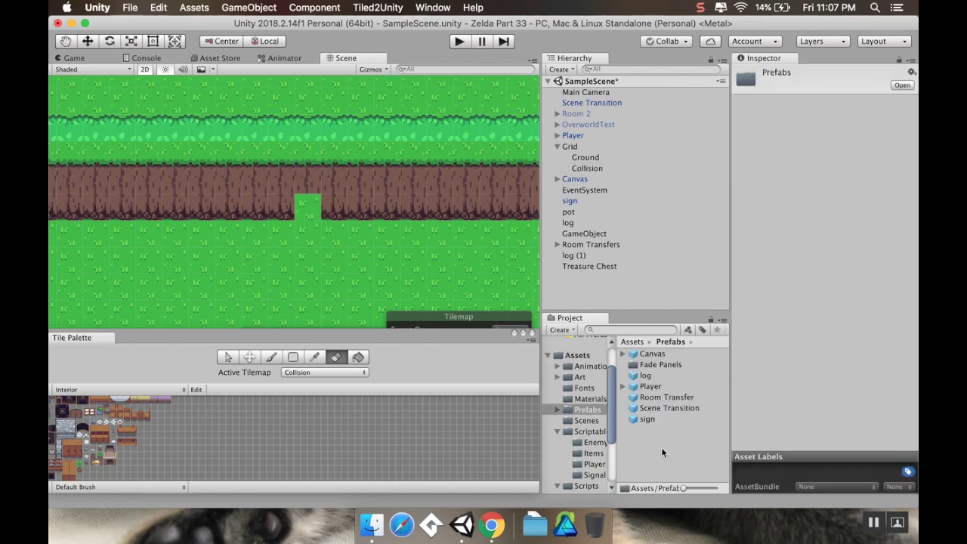
left_click(664, 410)
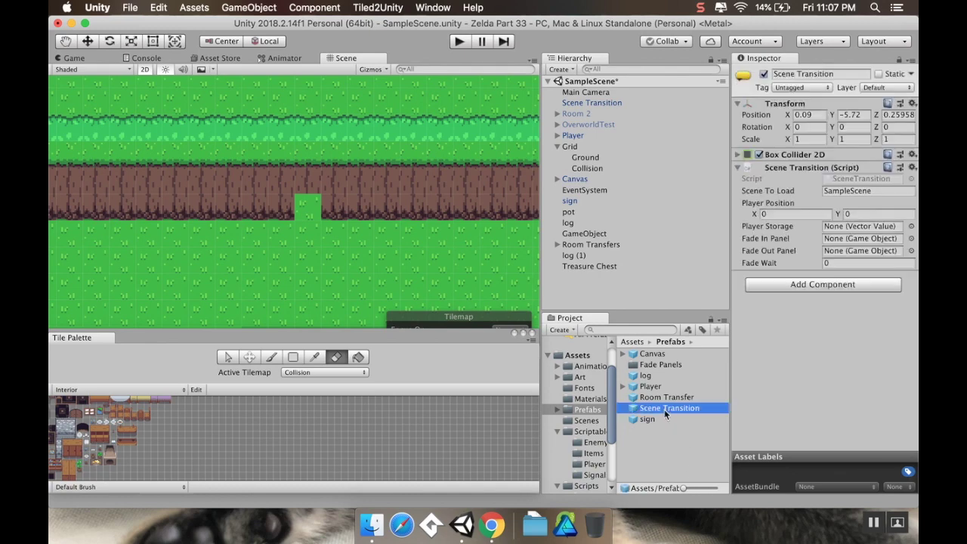
left_click_drag(654, 409, 309, 217)
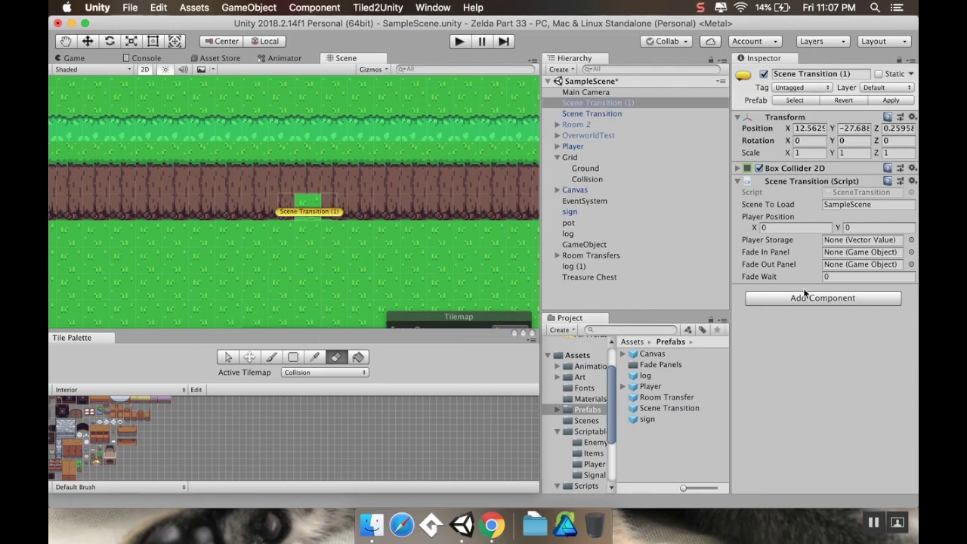
Step: Review the map between the new cliff transition and the house with its own Scene Transition
middle_click_drag(472, 152, 483, 313)
middle_click_drag(430, 157, 484, 276)
middle_click_drag(429, 130, 485, 265)
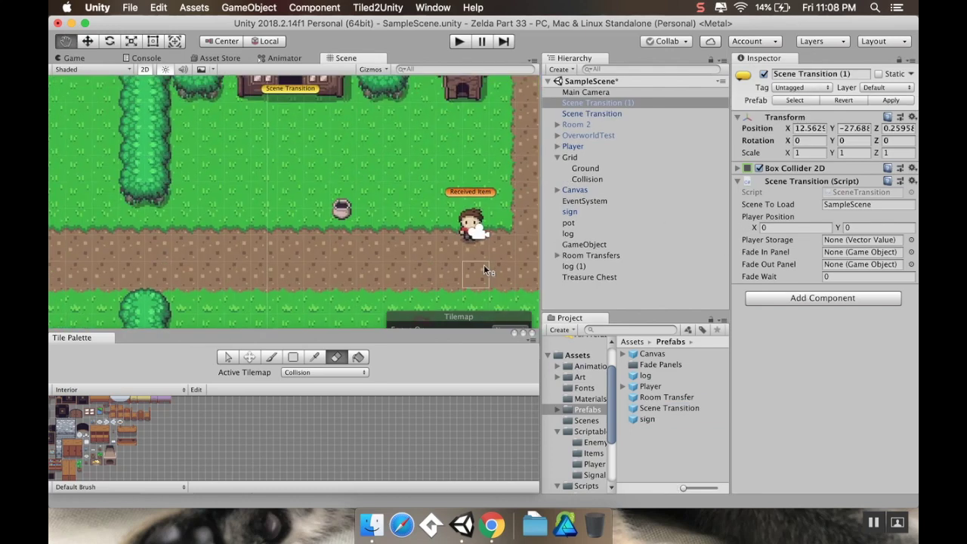
mouse_move(440, 143)
middle_mouse_down()
mouse_move(456, 211)
mouse_move(365, 69)
middle_mouse_up()
middle_click_drag(463, 244, 436, 135)
middle_click_drag(453, 205, 433, 120)
middle_click_drag(463, 261, 445, 134)
middle_click_drag(444, 238, 414, 182)
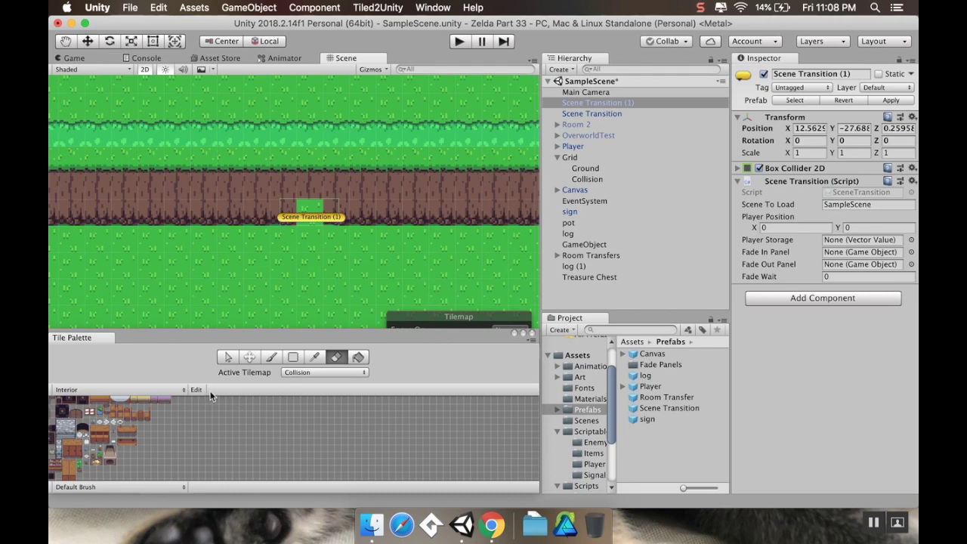
Step: Paint the cave entrance tile from the ground palette into the cliff gap on the Ground tilemap, and save the scene
left_click(314, 373)
left_click(320, 384)
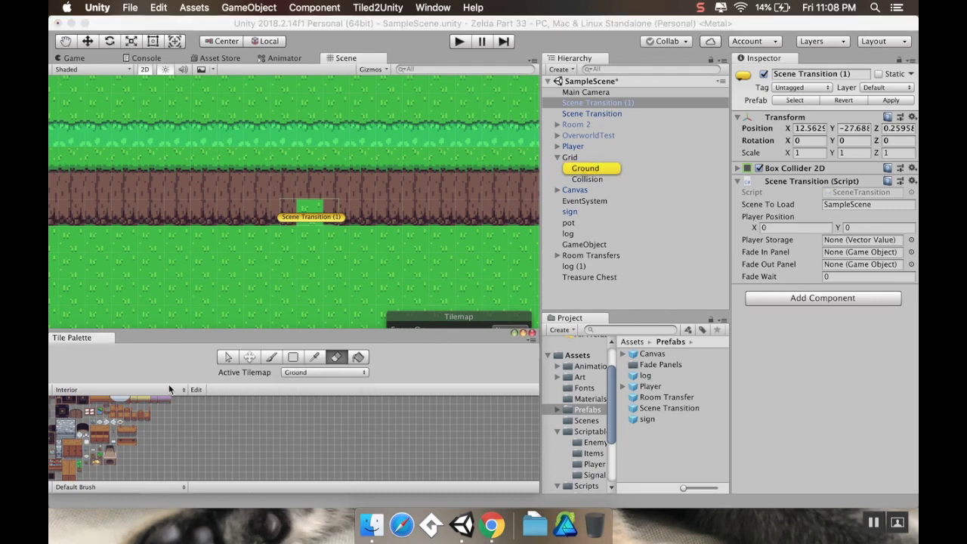
left_click(136, 390)
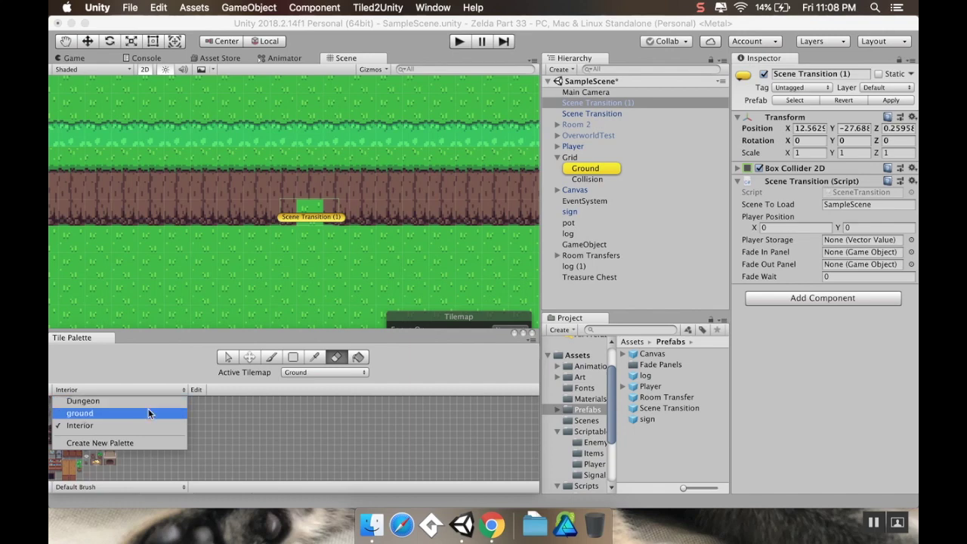
left_click(148, 412)
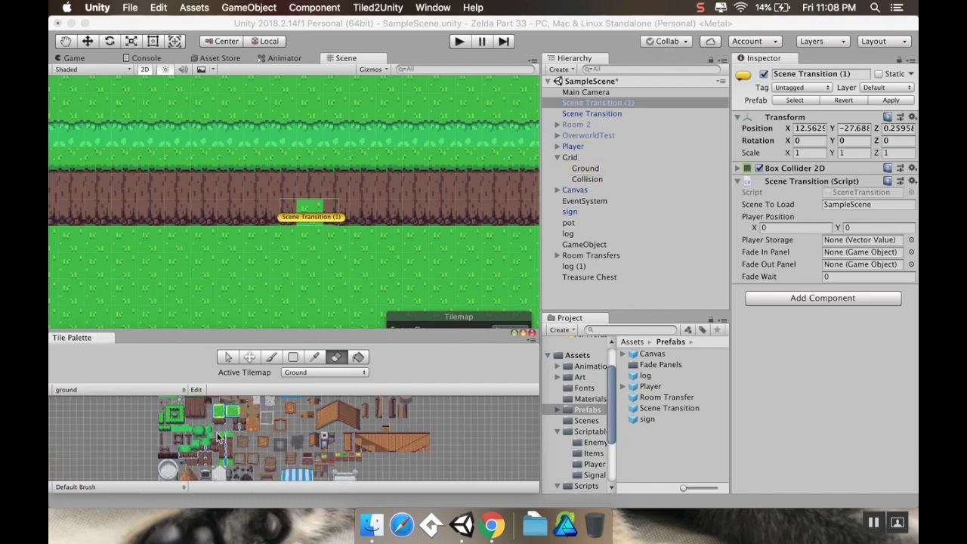
scroll(212, 416, "up", 5)
middle_click_drag(195, 419, 219, 435)
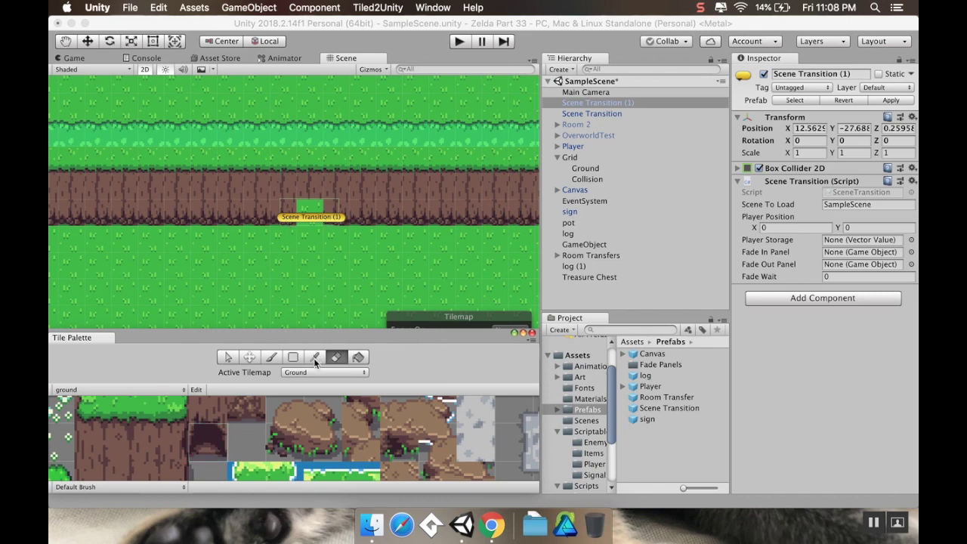
left_click(272, 357)
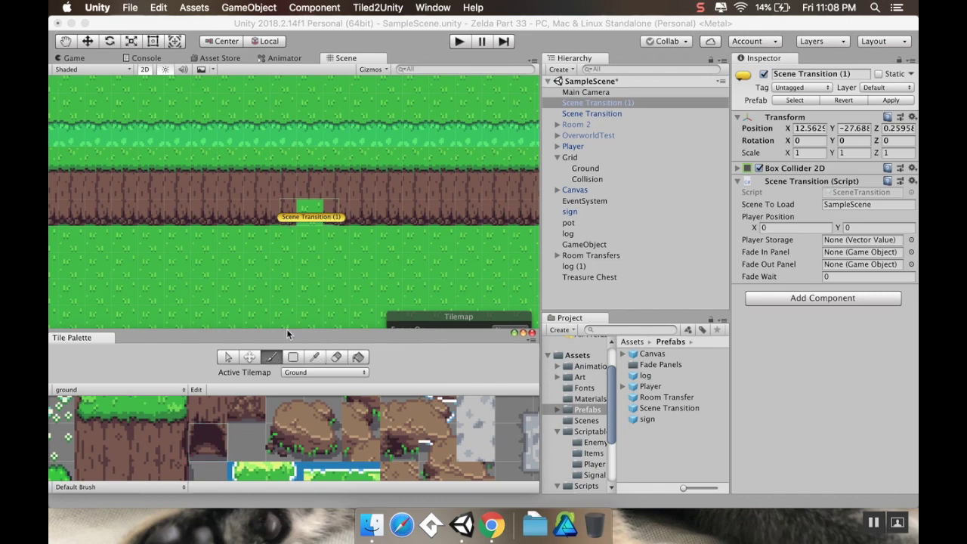
left_click(310, 214)
left_click(307, 211)
middle_click_drag(338, 269, 313, 280)
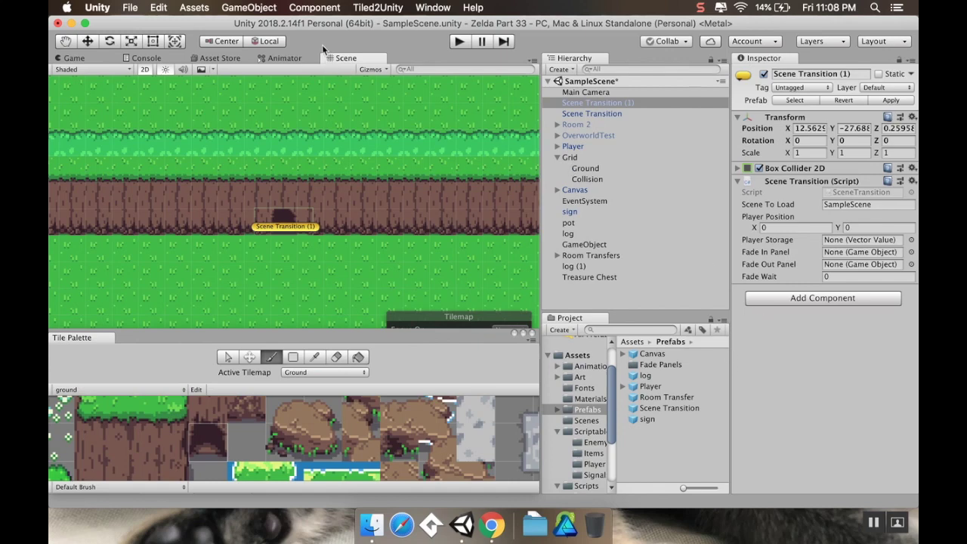
left_click(126, 9)
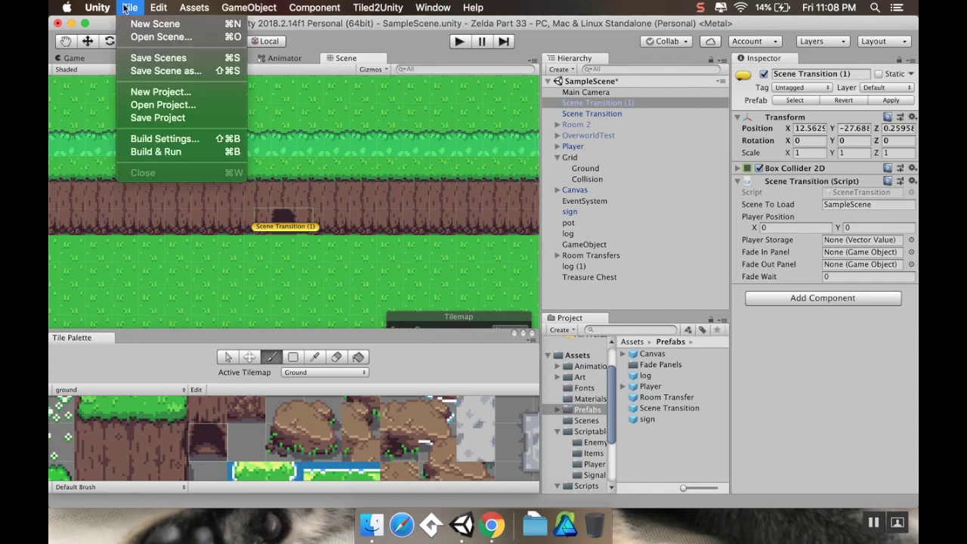
left_click(141, 59)
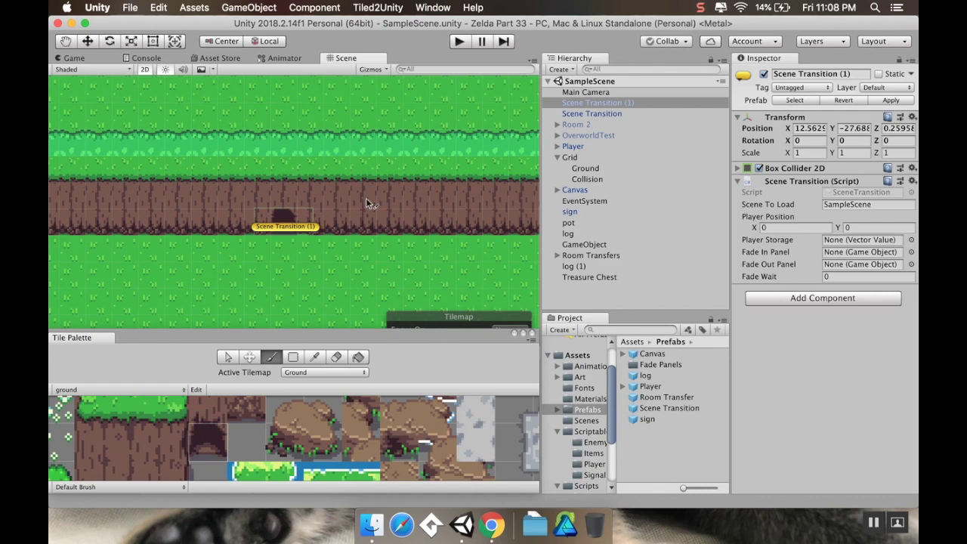
Step: Rename the cave's Scene Transition (1) object to Dungeon Transition and save the scene
left_click(620, 102)
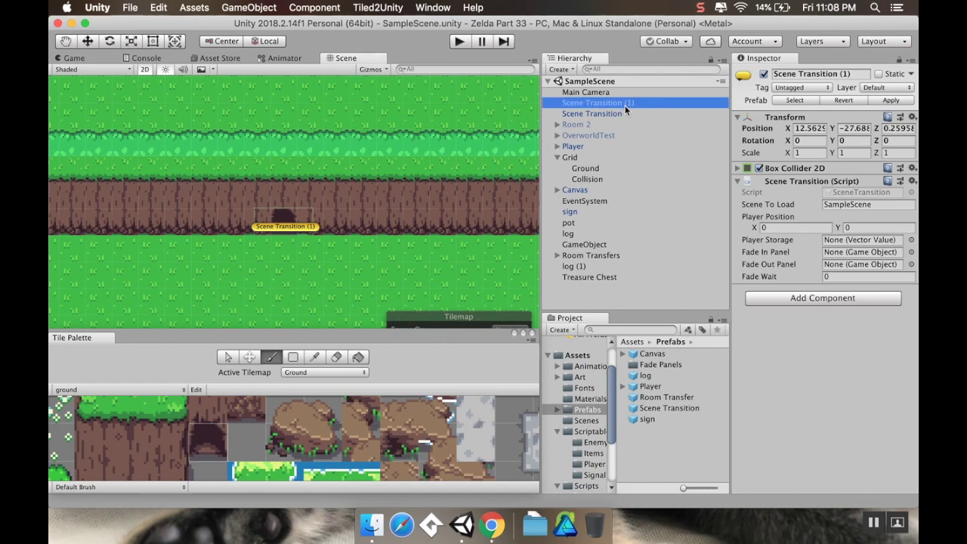
left_click(623, 102)
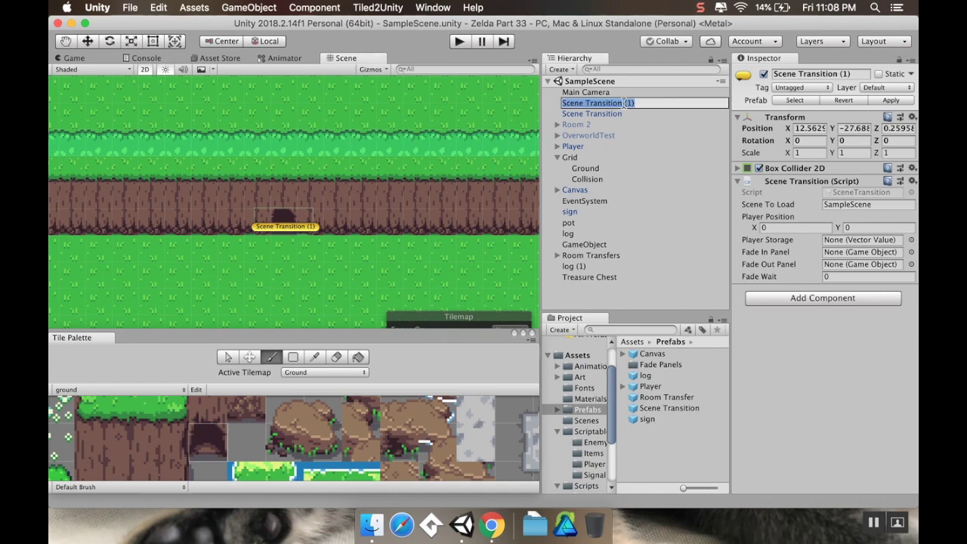
type("Dungeo")
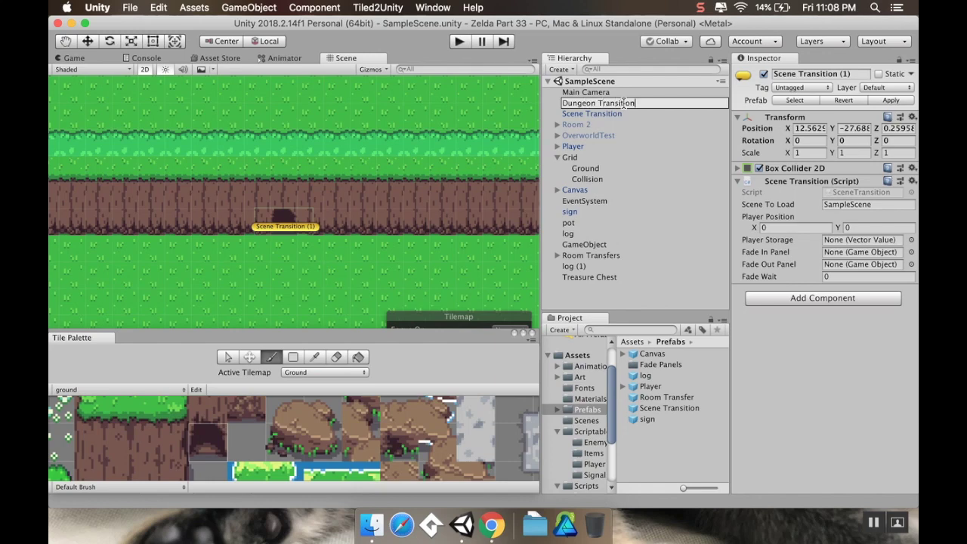
type("n Transition")
key("Return")
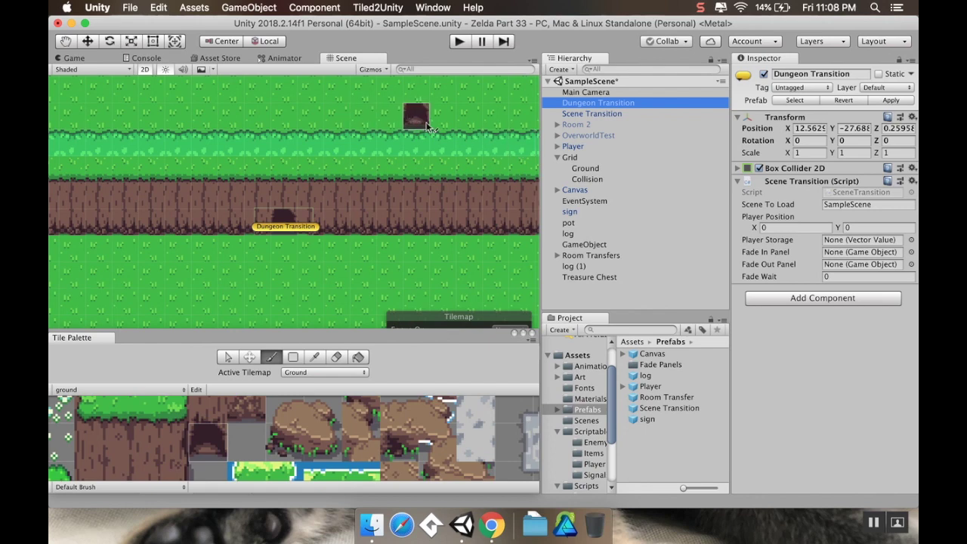
key("super+s")
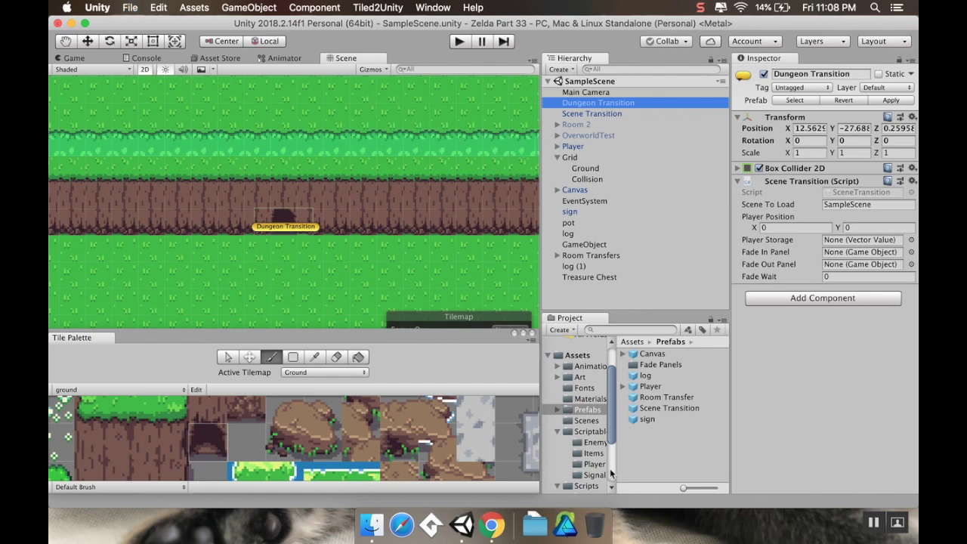
Step: Open the Dungeon scene from the Scenes folder and bring its rooms into view
left_click(600, 420)
double_click(646, 354)
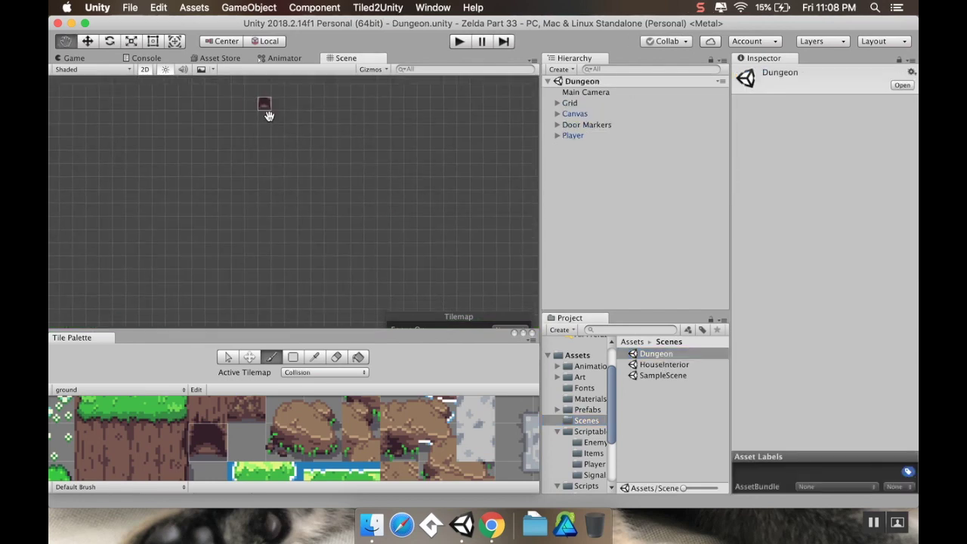
scroll(303, 166, "up", 5)
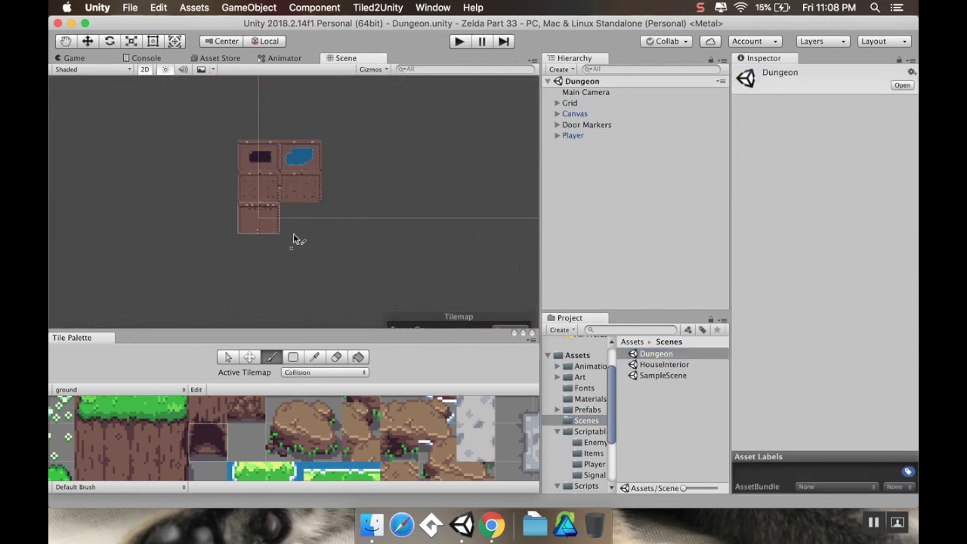
Step: Expand the Grid object and select its Collision tilemap, with the dungeon's starting room in view
scroll(295, 172, "up", 8)
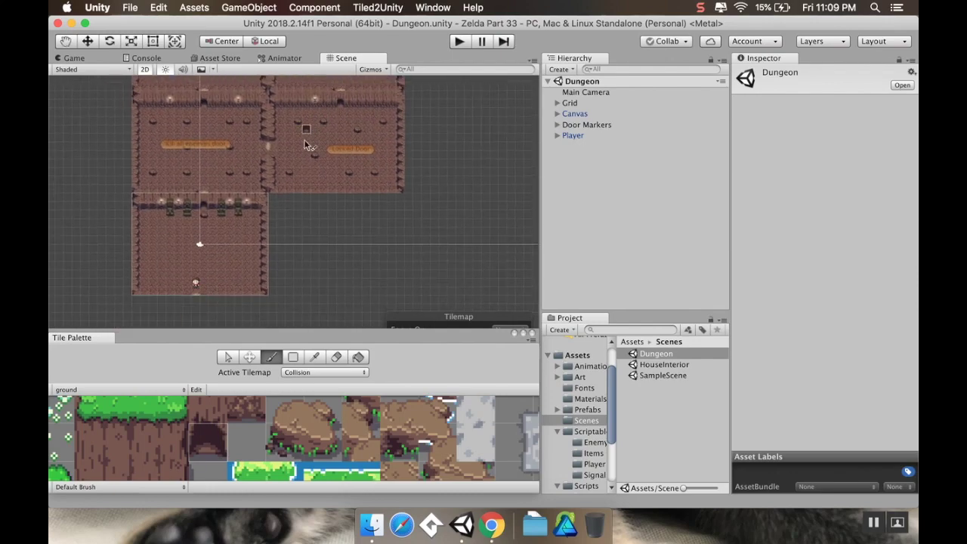
scroll(242, 210, "up", 6)
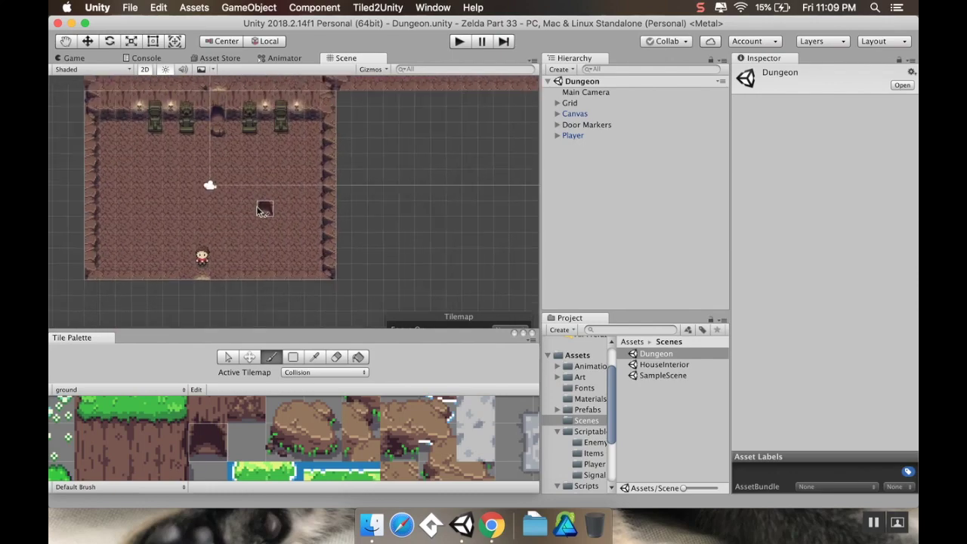
scroll(255, 214, "up", 6)
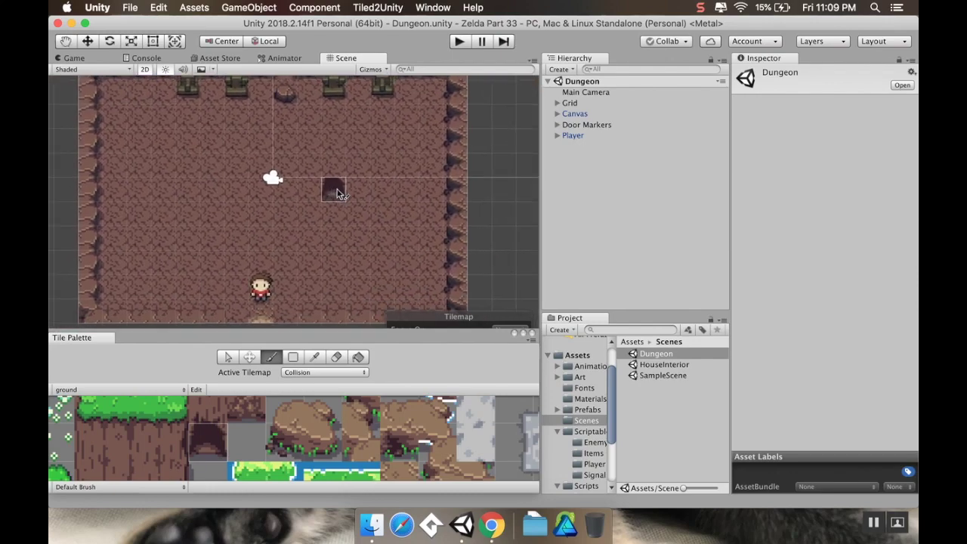
left_click(557, 104)
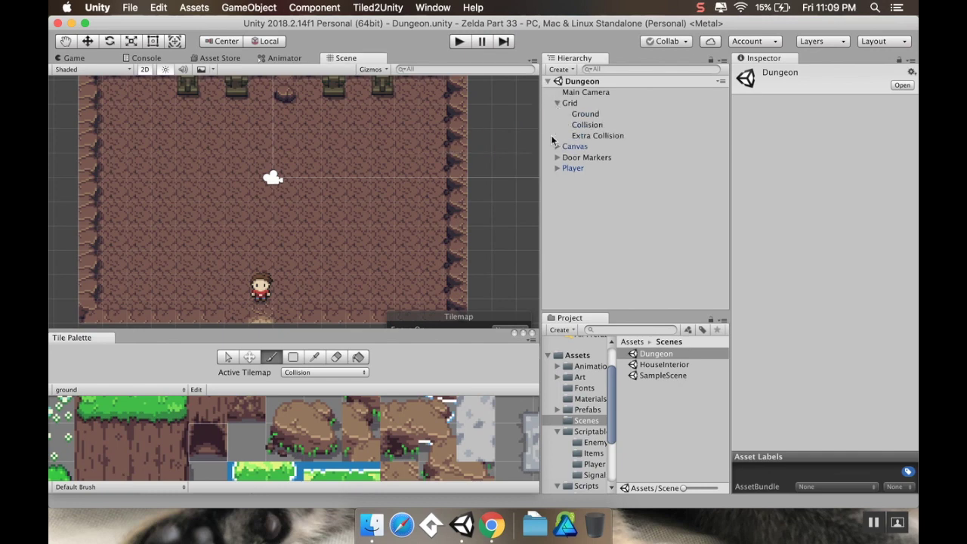
left_click(589, 115)
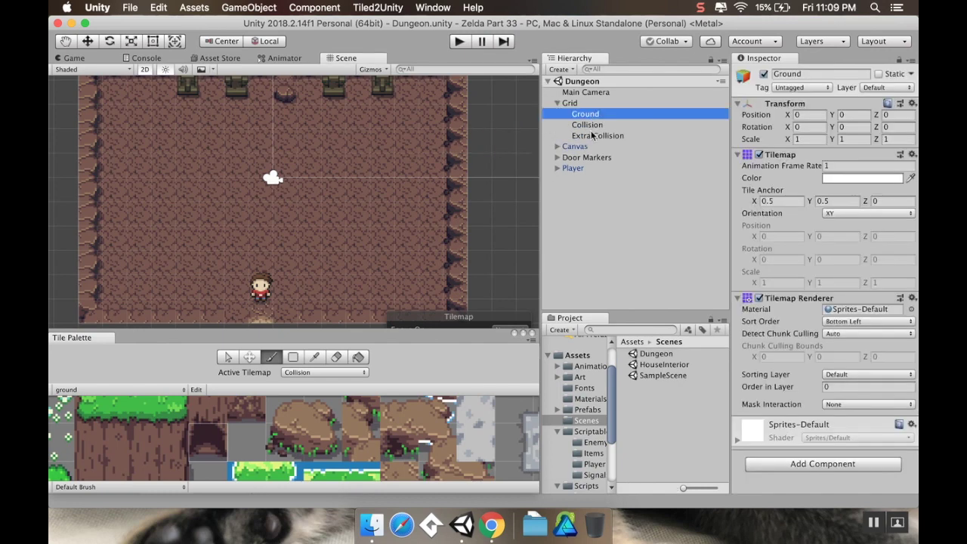
left_click(587, 125)
Step: Examine the doorways from the starting room through the Kill all enemies door room to the Locked Door room
middle_click_drag(492, 136, 485, 223)
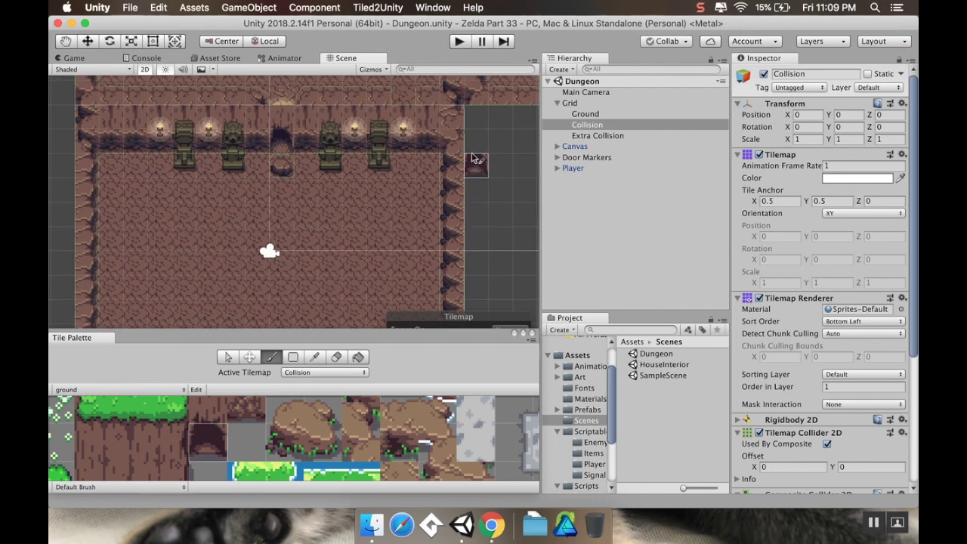
middle_click_drag(481, 160, 476, 200)
middle_click_drag(416, 200, 375, 189)
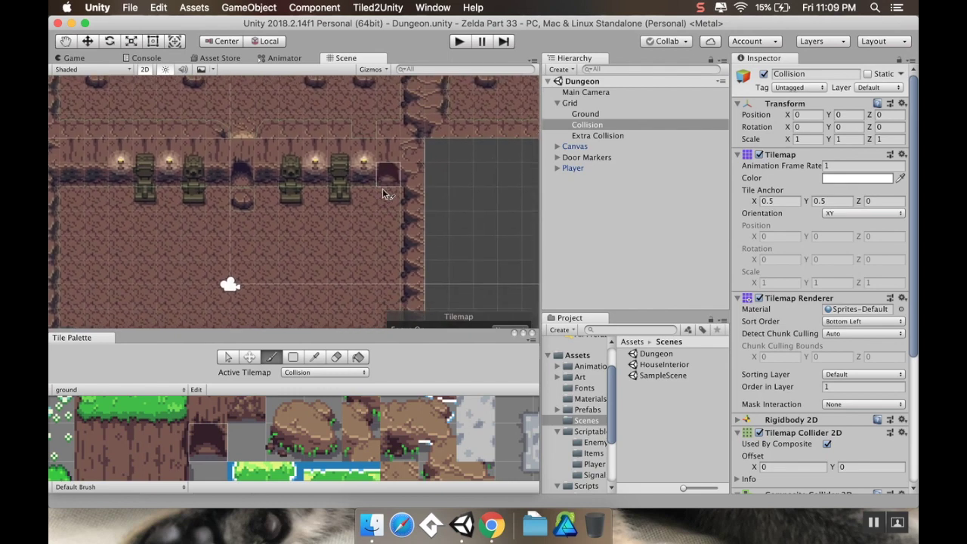
left_click(252, 195)
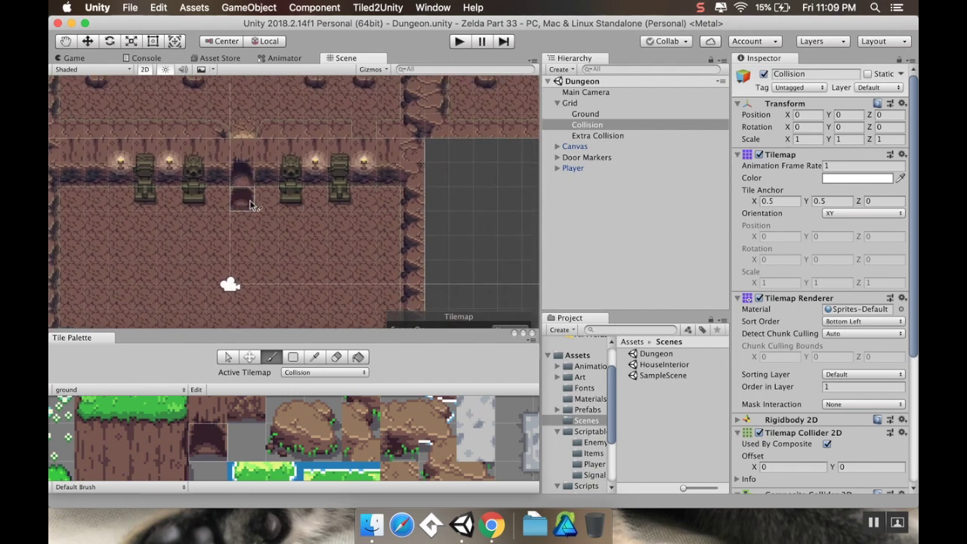
middle_click_drag(272, 130, 276, 234)
middle_click_drag(273, 141, 291, 241)
mouse_move(292, 168)
middle_mouse_down()
mouse_move(294, 191)
mouse_move(279, 191)
middle_mouse_up()
middle_click_drag(246, 230, 263, 198)
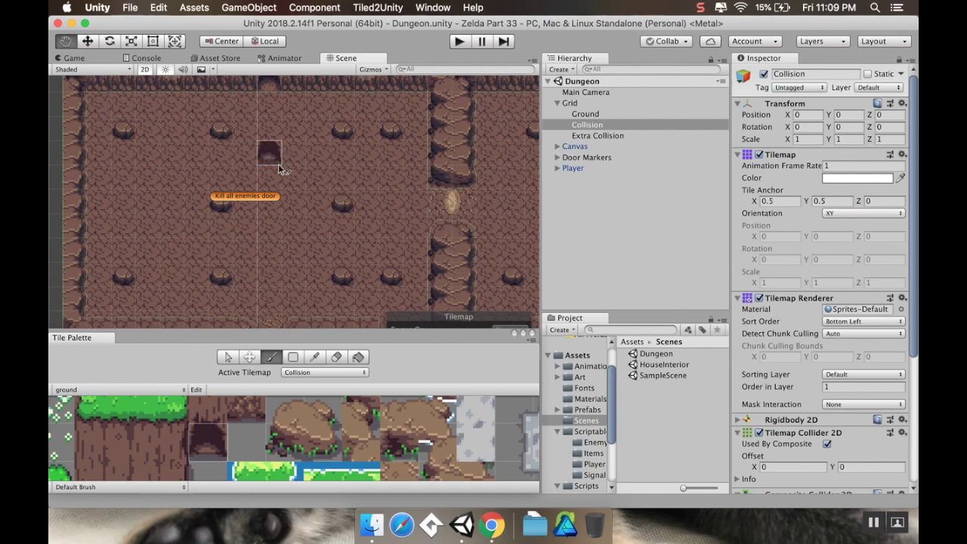
middle_click_drag(283, 165, 279, 287)
mouse_move(279, 88)
middle_mouse_down()
mouse_move(274, 210)
mouse_move(285, 226)
mouse_move(163, 97)
middle_mouse_up()
middle_click_drag(317, 176, 166, 80)
middle_click_drag(294, 225, 227, 140)
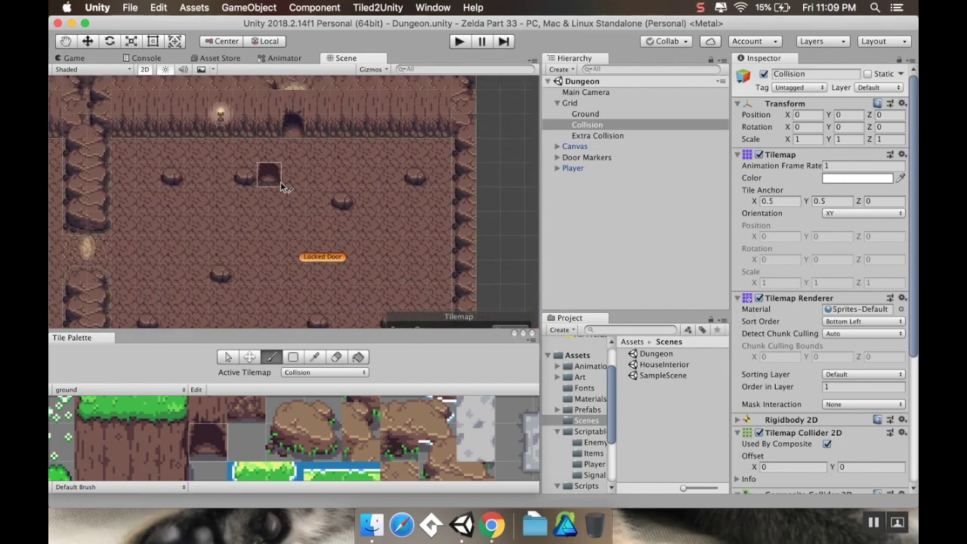
Step: Examine the water and pit rooms, and compare the doorways of the Locked Door and Kill all enemies door rooms
scroll(269, 170, "up", 8)
mouse_move(284, 221)
middle_mouse_down()
mouse_move(283, 292)
mouse_move(268, 220)
middle_mouse_up()
scroll(257, 193, "left", 10)
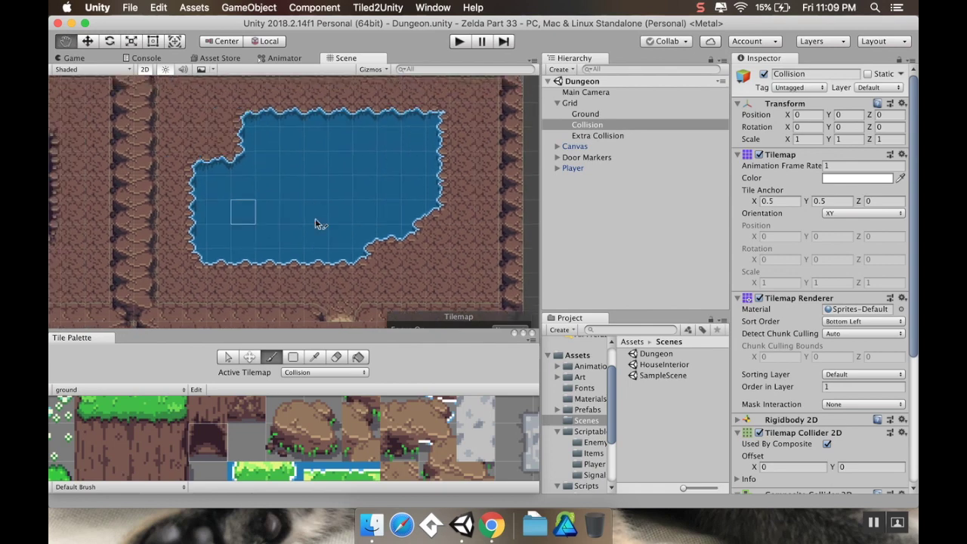
scroll(170, 205, "left", 5)
scroll(170, 205, "up", 3)
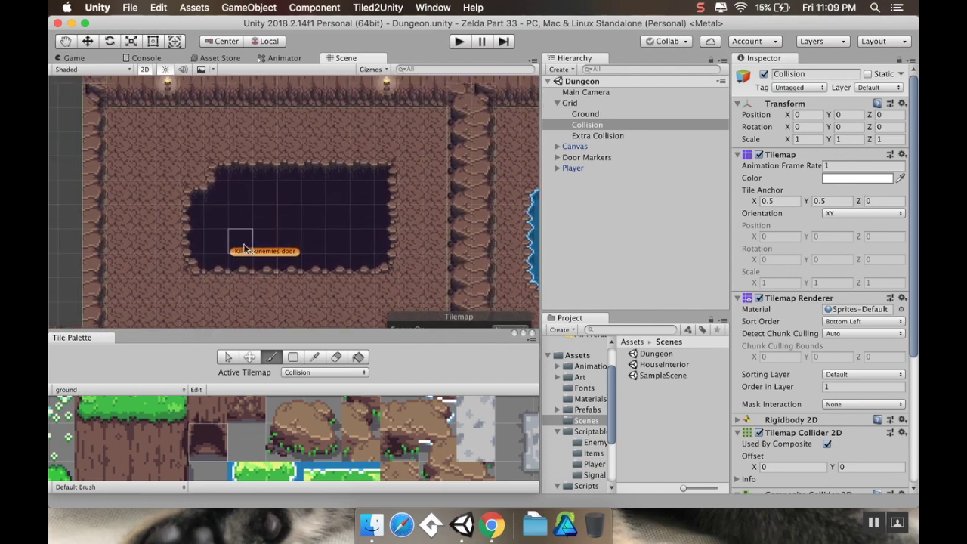
scroll(299, 245, "down", 5)
scroll(200, 216, "right", 8)
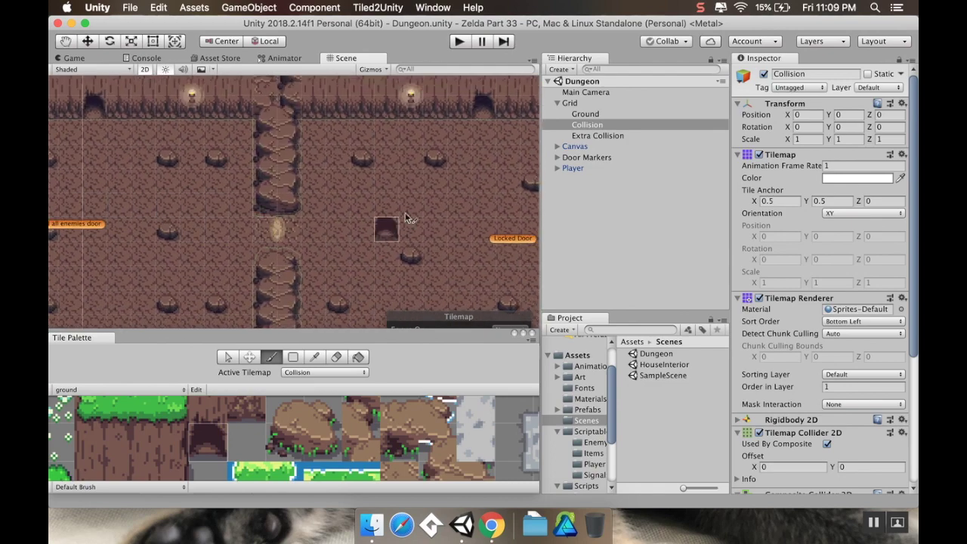
scroll(262, 231, "right", 8)
scroll(261, 231, "up", 2)
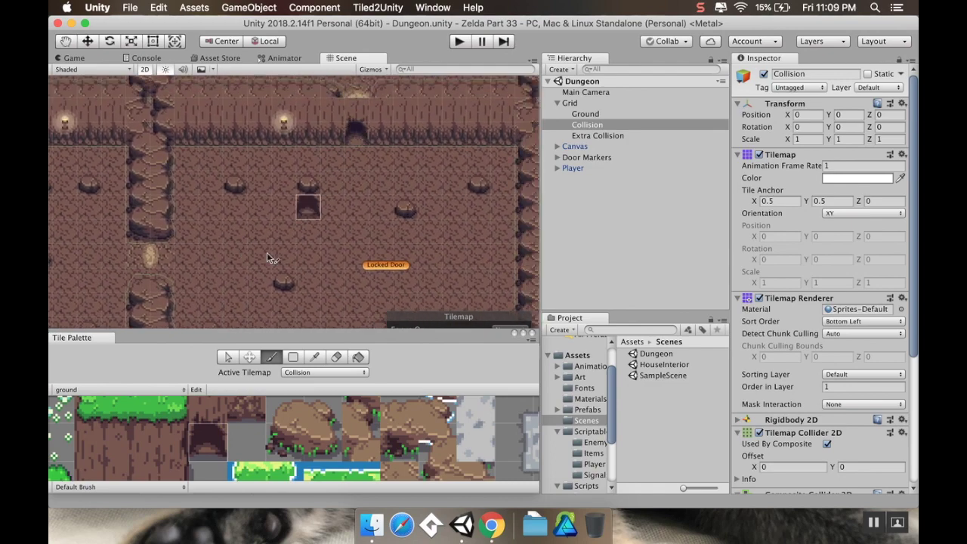
scroll(229, 186, "left", 10)
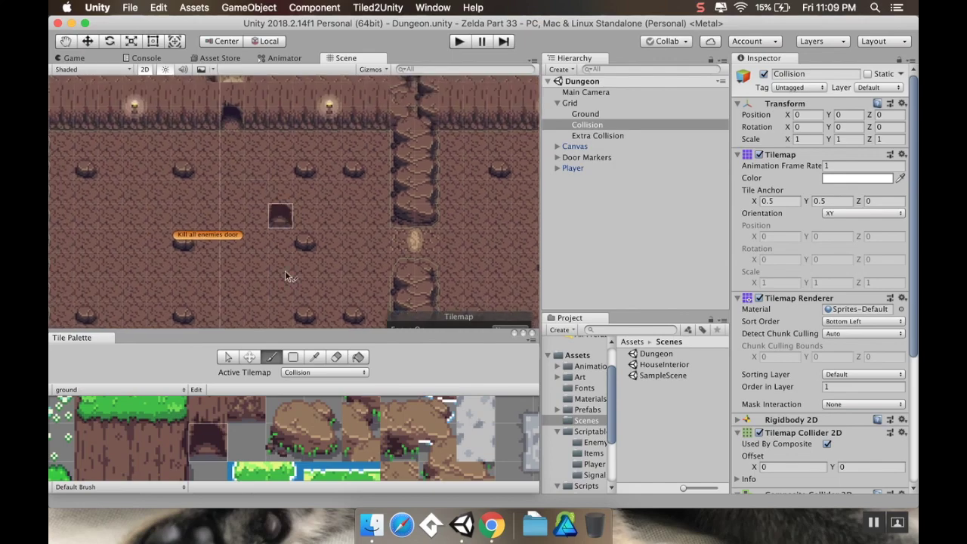
Step: Search the ground tile palette for door tiles that could close the dungeon doorways
scroll(301, 419, "down", 2)
scroll(301, 419, "down", 3)
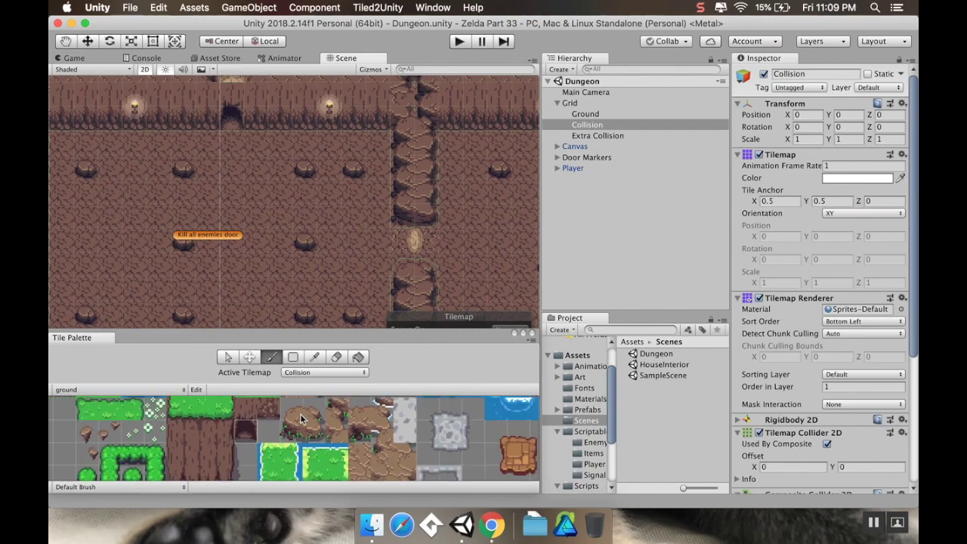
scroll(315, 427, "down", 2)
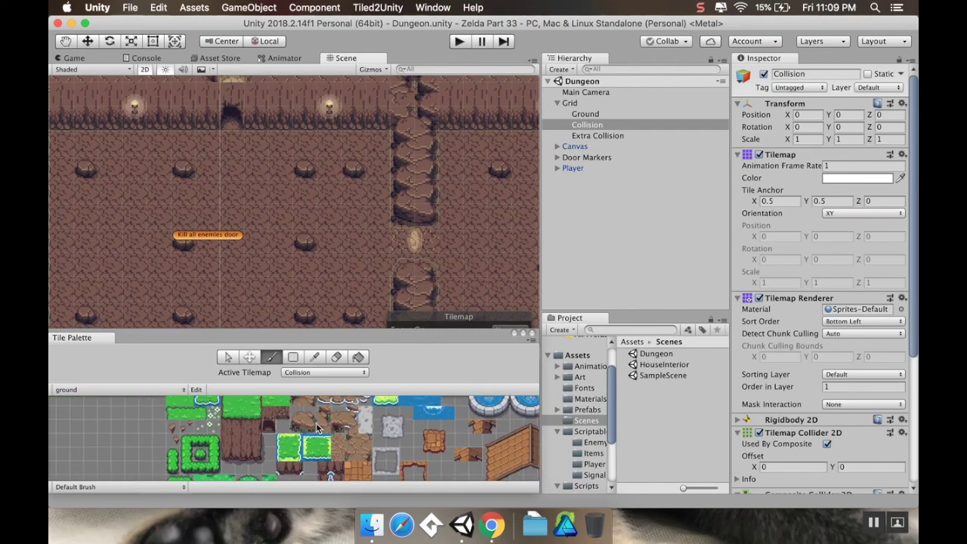
scroll(316, 428, "right", 10)
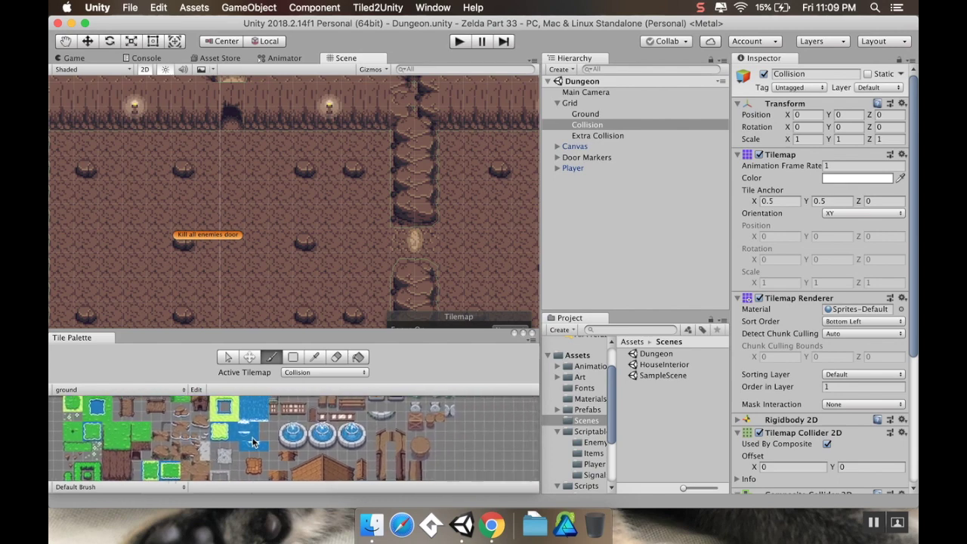
scroll(250, 447, "right", 6)
scroll(246, 451, "up", 3)
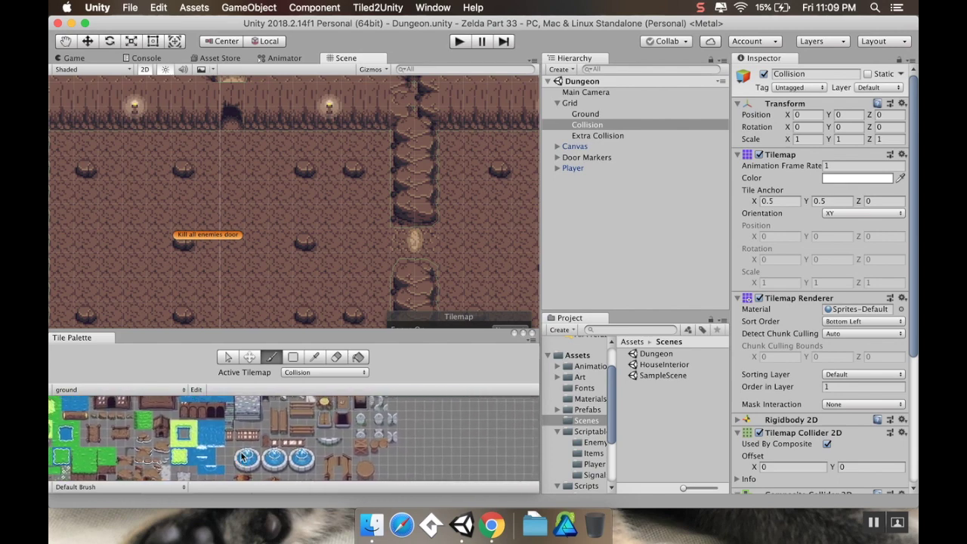
scroll(247, 442, "up", 6)
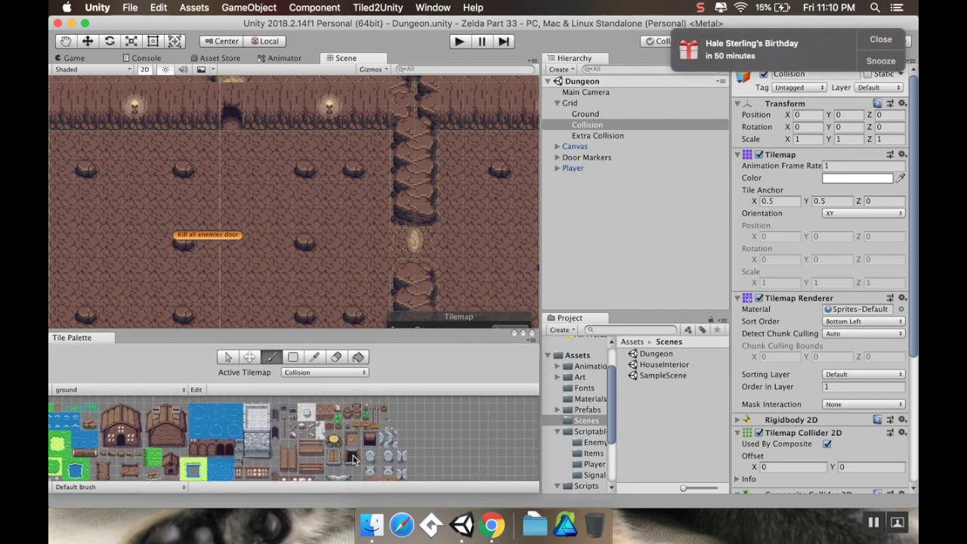
left_click(881, 43)
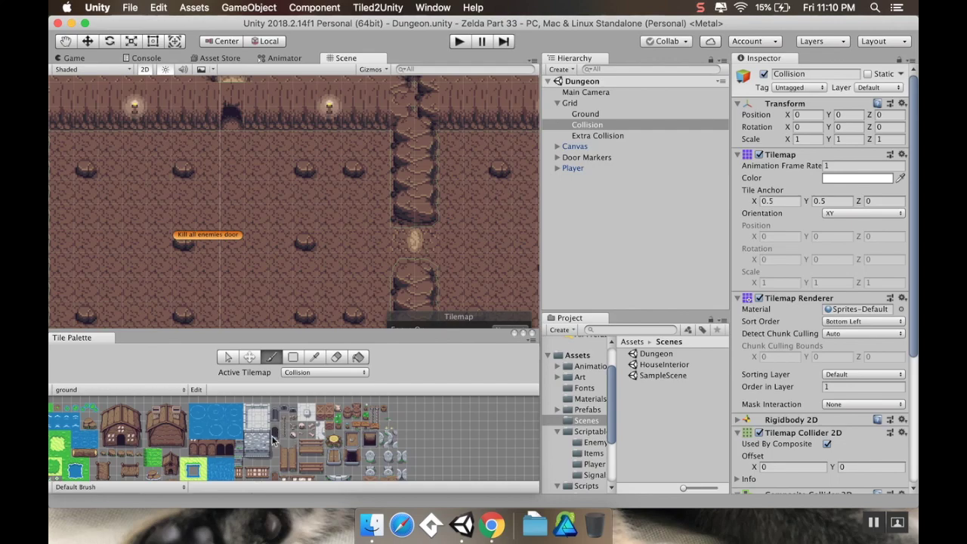
scroll(227, 450, "up", 5)
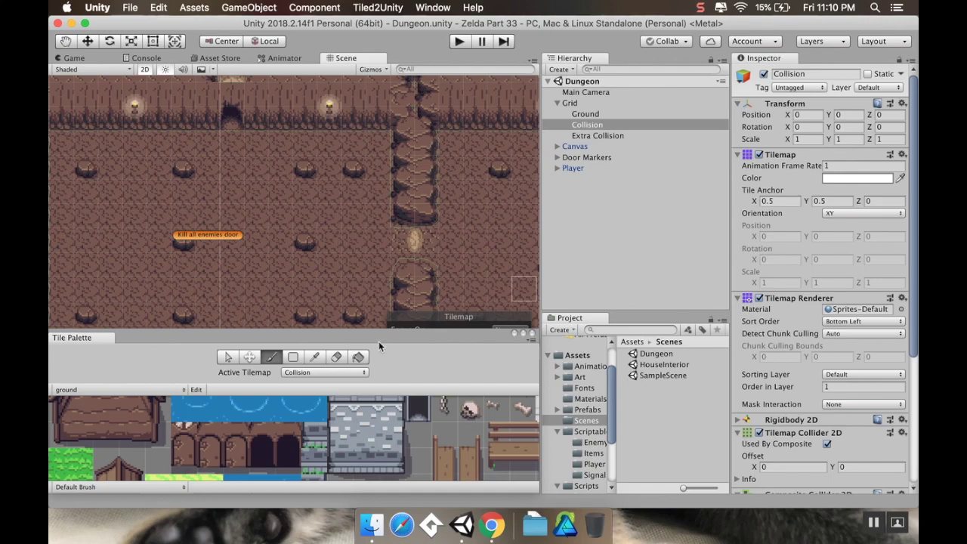
Step: Erase the doorway tile and the rock in front of it from the starting room's north wall on the Collision tilemap
middle_click_drag(282, 221, 314, 65)
middle_click_drag(308, 241, 296, 163)
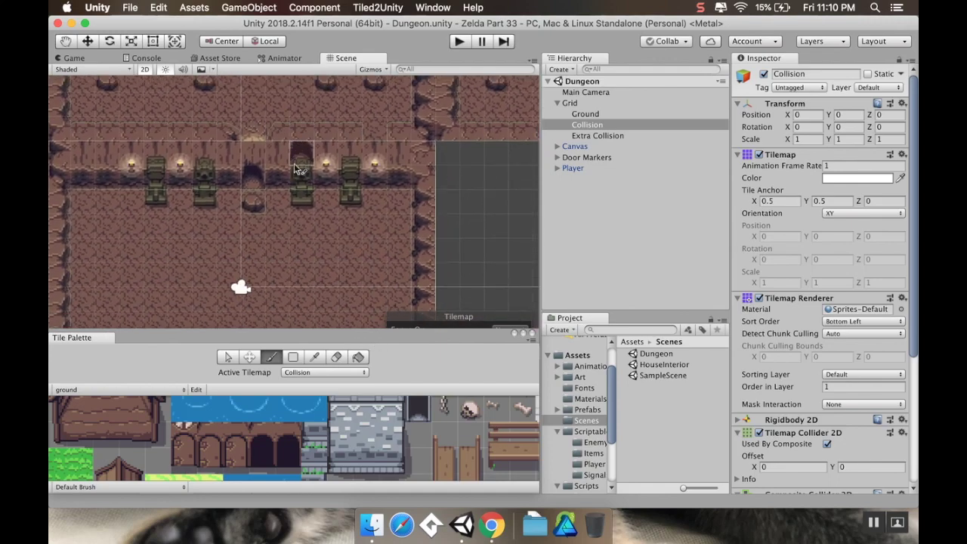
scroll(265, 195, "up", 3)
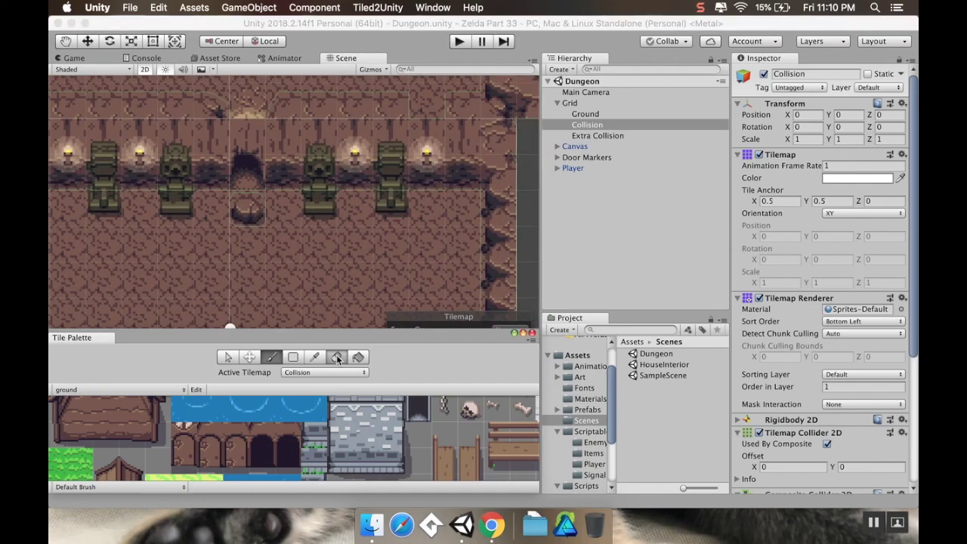
key("d")
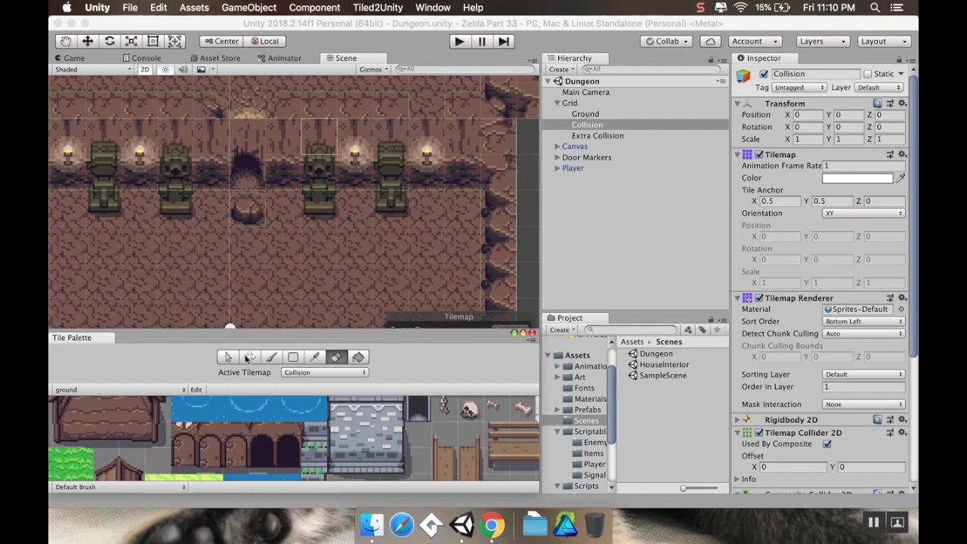
left_click(249, 182)
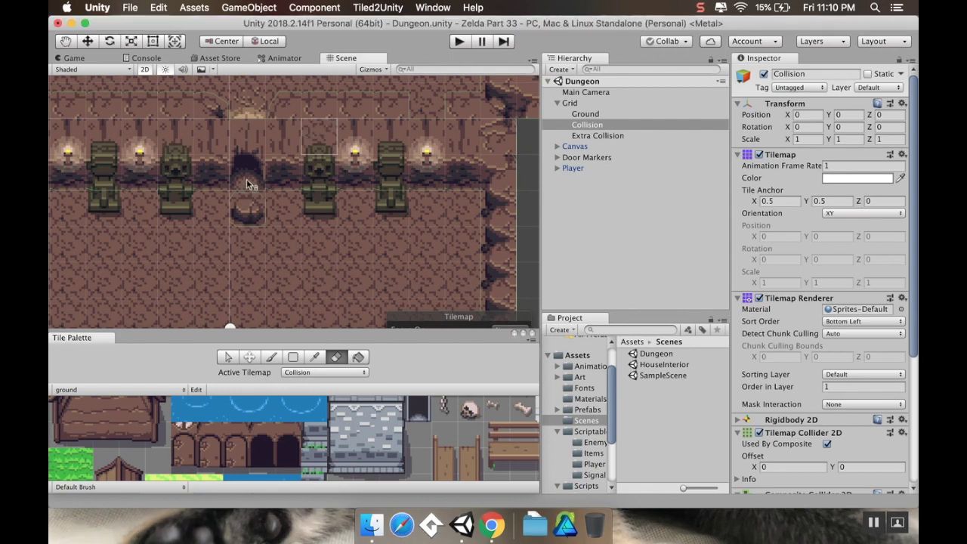
left_click(254, 177)
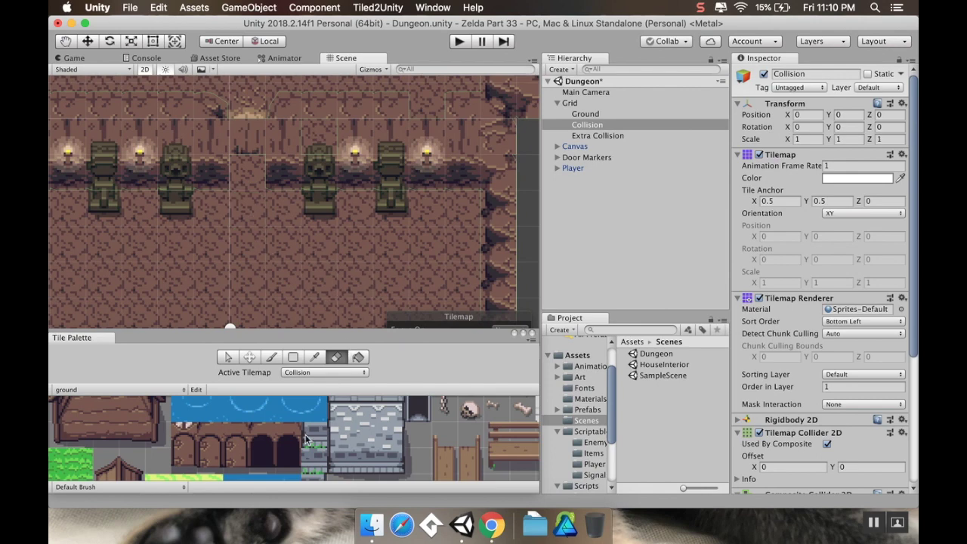
Step: Make Ground the active tilemap, pick the closed wooden door from the palette, and try it in the cleared doorway
left_click(361, 372)
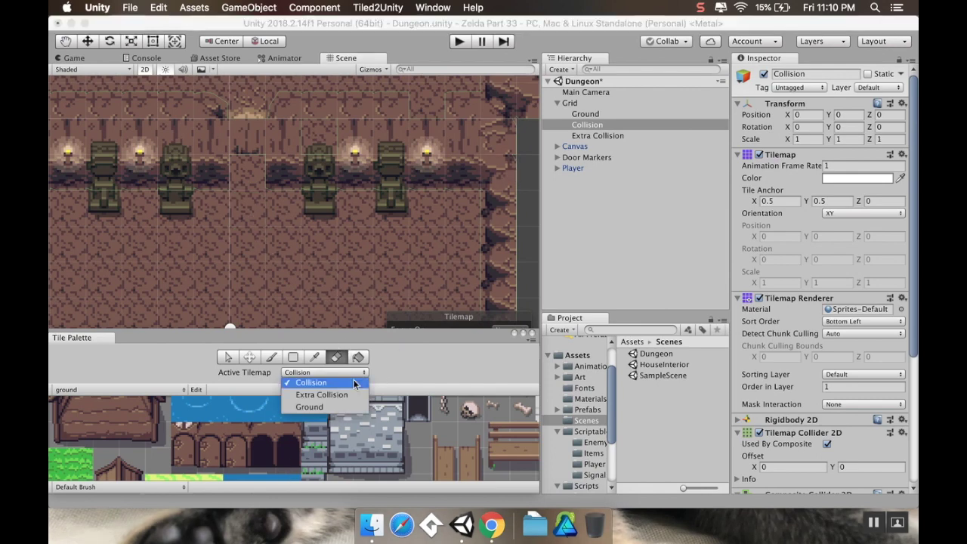
left_click(355, 407)
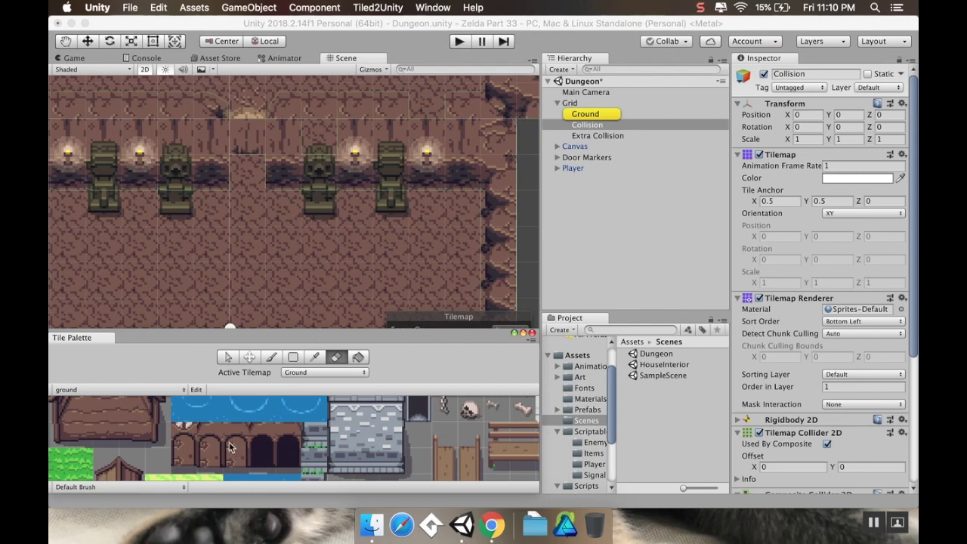
key("i")
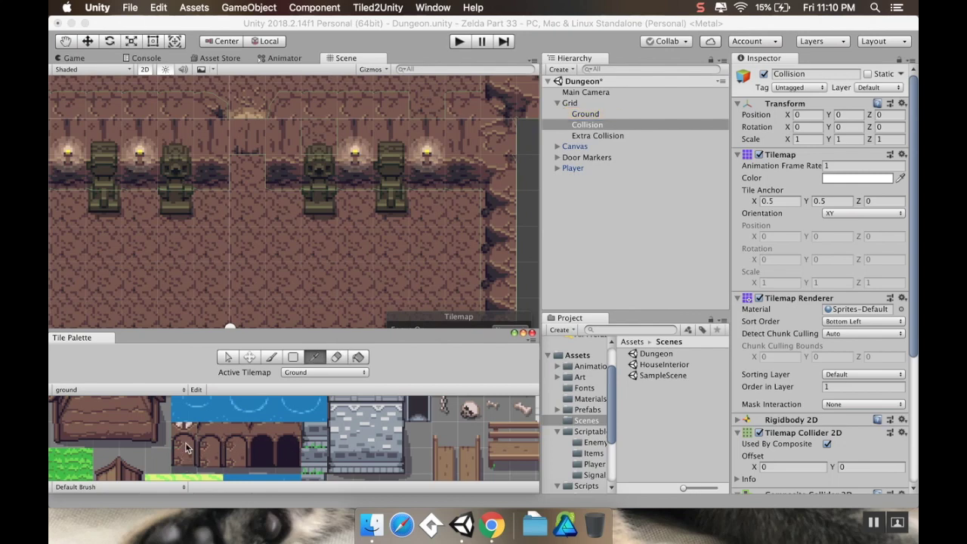
key("d")
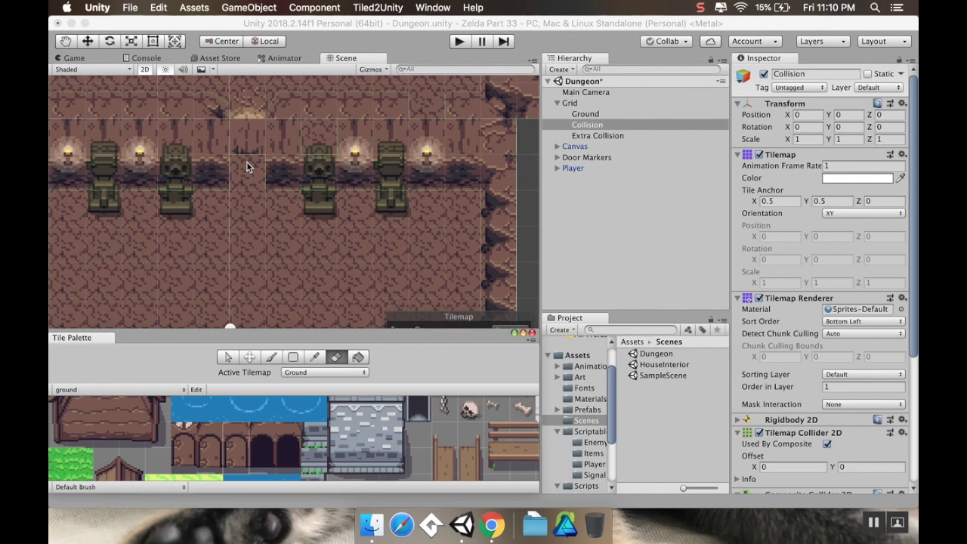
left_click(272, 358)
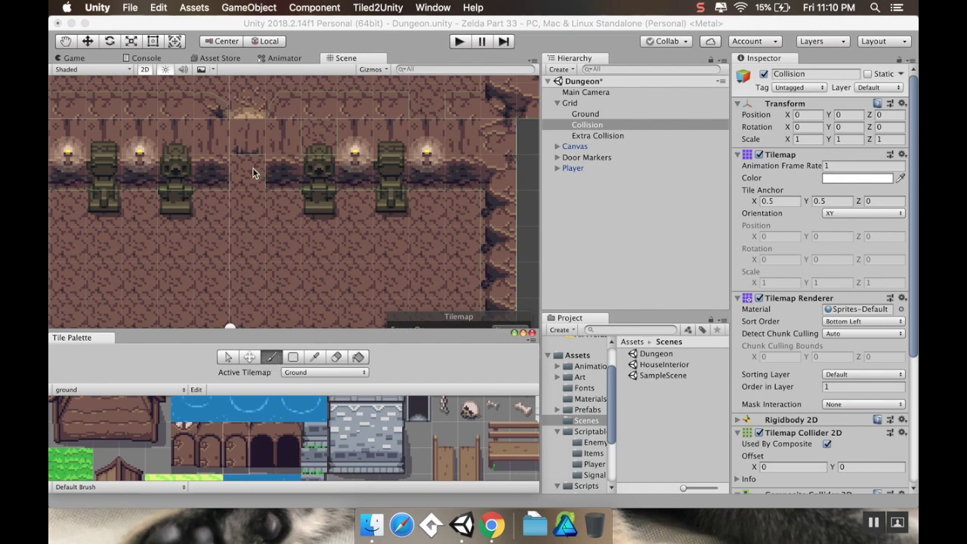
left_click(251, 171)
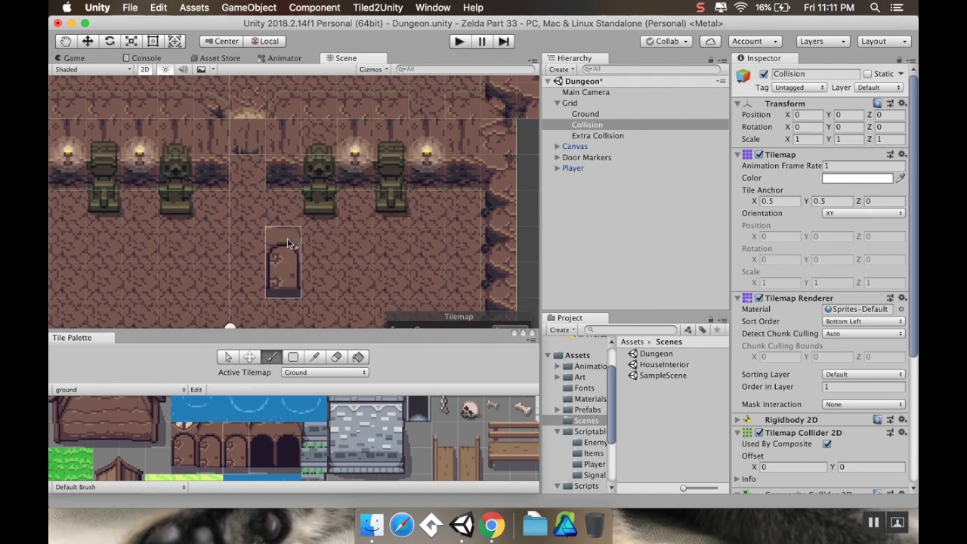
Step: Undo the trial door painting on the Ground tilemap in the starting room
left_click(585, 114)
scroll(254, 292, "down", 6)
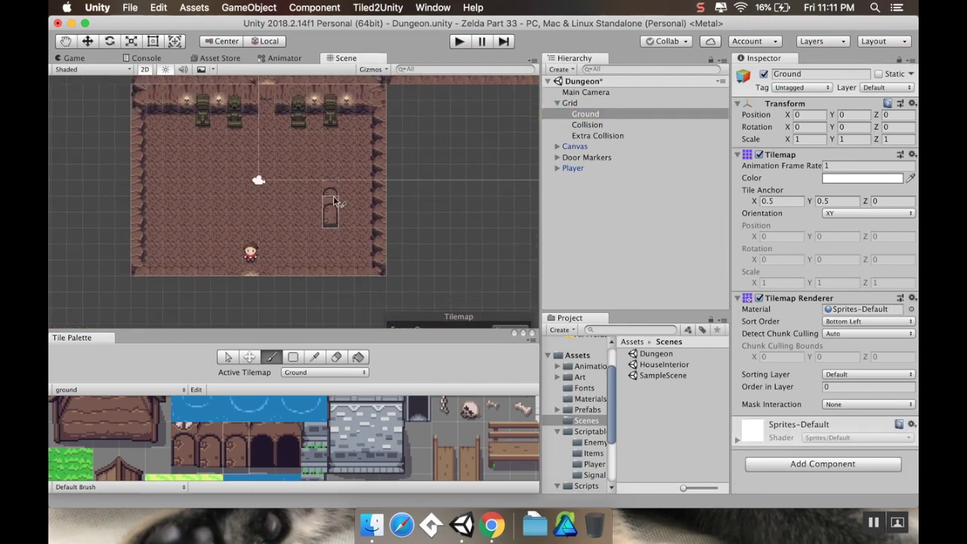
key("super+z")
key("super+z")
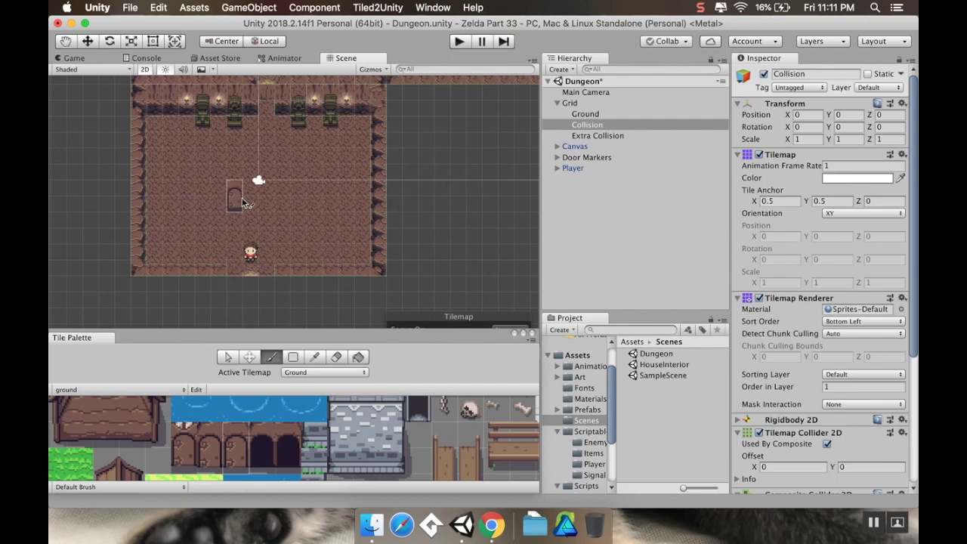
Step: Examine the cleared north doorway of the starting room and its passage into the room above
middle_click_drag(283, 160, 255, 278)
mouse_move(259, 215)
middle_mouse_down()
mouse_move(242, 278)
mouse_move(261, 245)
mouse_move(257, 295)
middle_mouse_up()
middle_click_drag(244, 143, 249, 272)
middle_click_drag(253, 167, 254, 249)
scroll(253, 168, "up", 5)
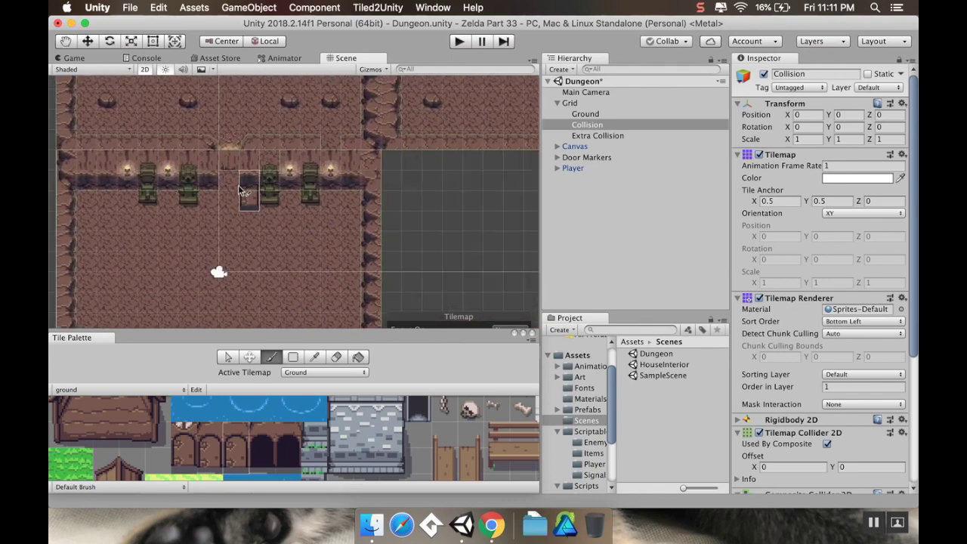
middle_click_drag(213, 132, 216, 185)
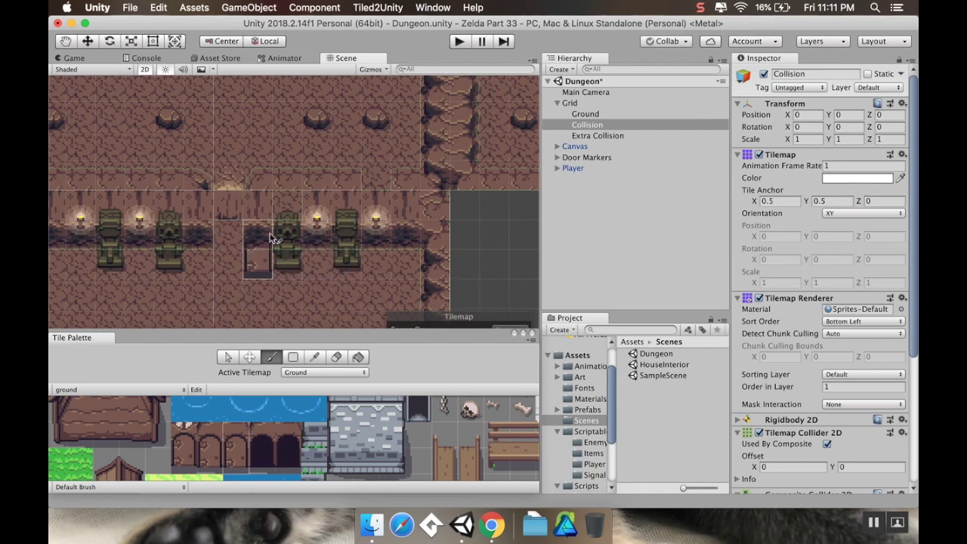
middle_click_drag(258, 168, 281, 195)
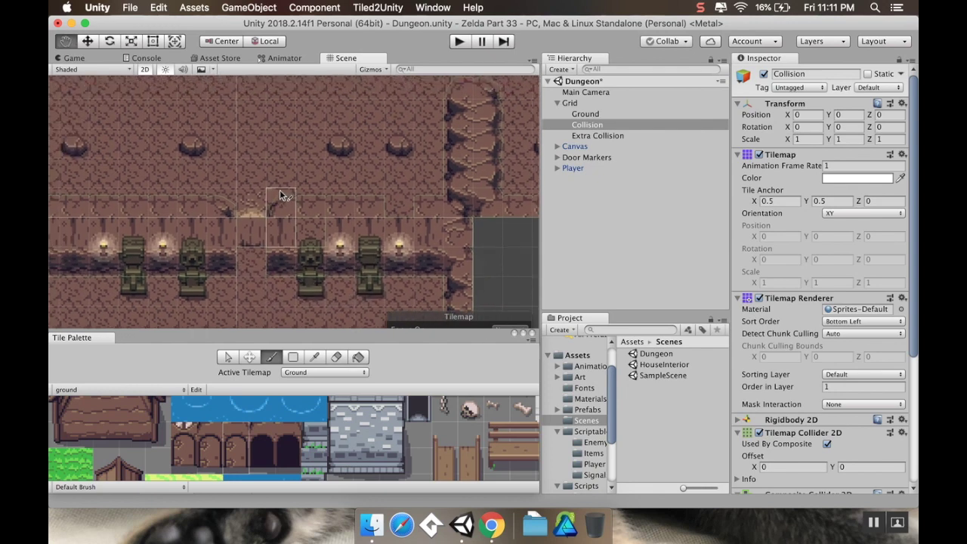
Step: Switch to Finder and import door.png from the Sprites folder in Documents into the Unity project's Art folder
left_click(580, 377)
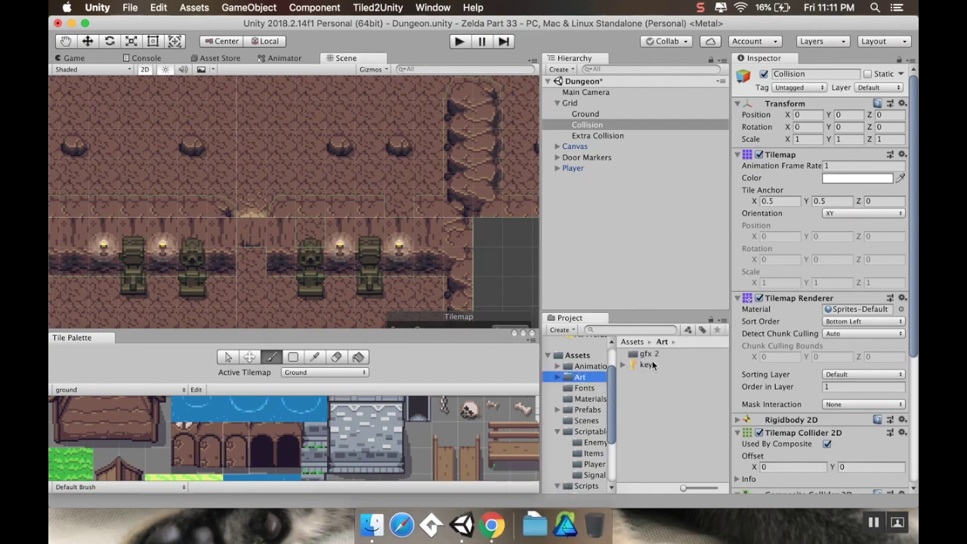
left_click(371, 525)
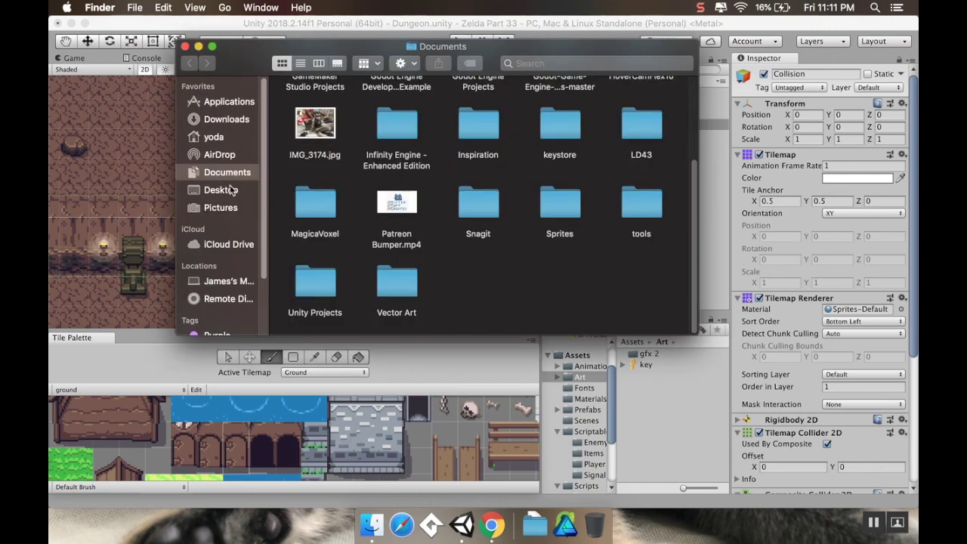
double_click(546, 216)
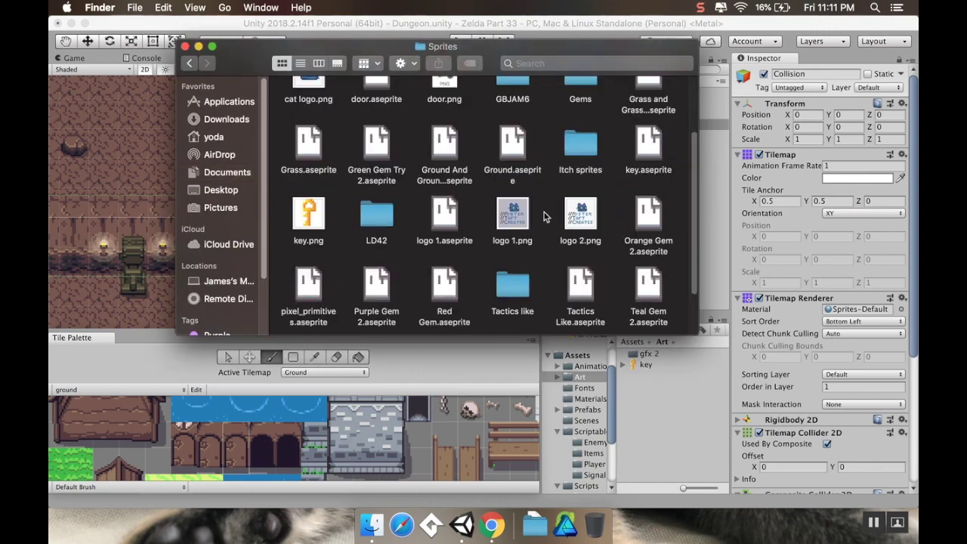
scroll(484, 215, "up", 3)
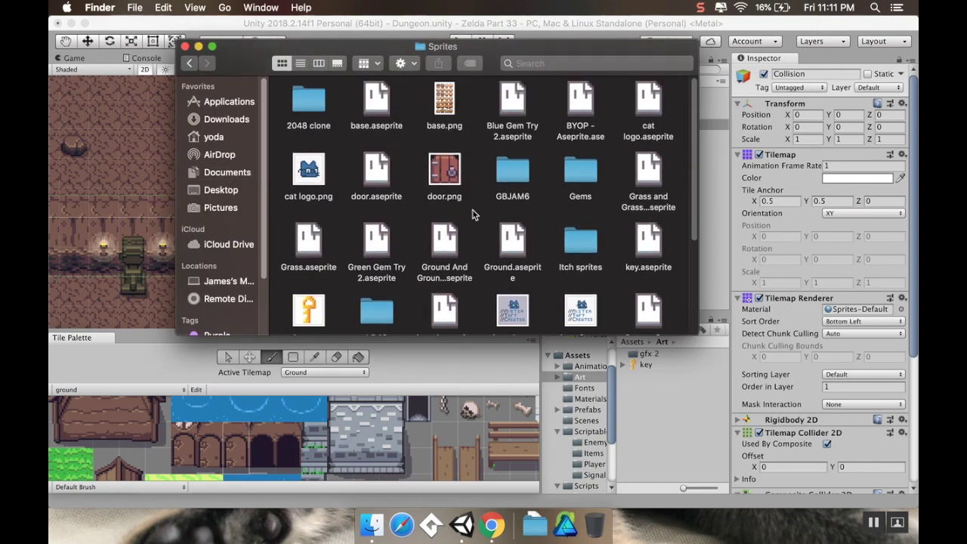
double_click(445, 173)
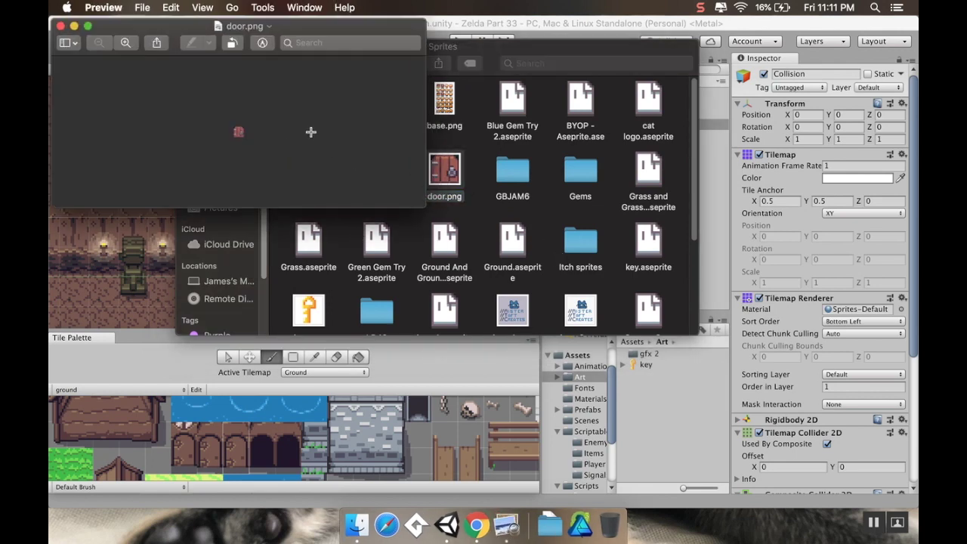
scroll(246, 129, "up", 10)
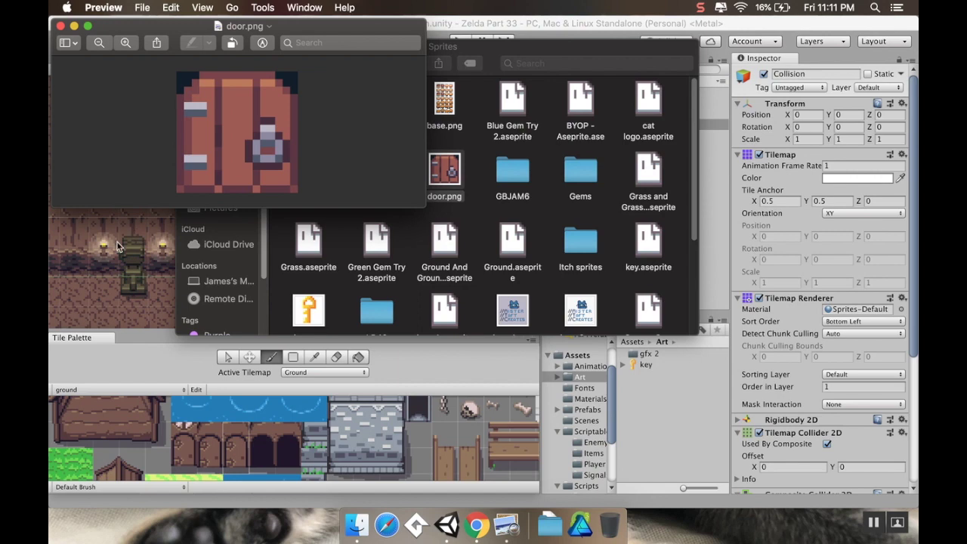
left_click(61, 25)
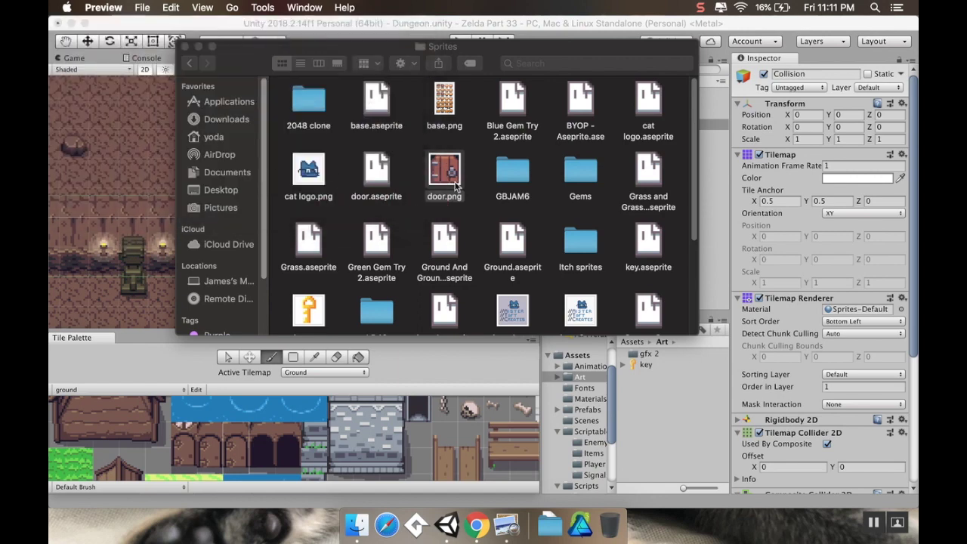
left_click_drag(448, 181, 686, 444)
left_click(681, 428)
Step: Set the door sprite's pixels per unit to 16 and its filter mode to Point (no filter)
left_click(648, 353)
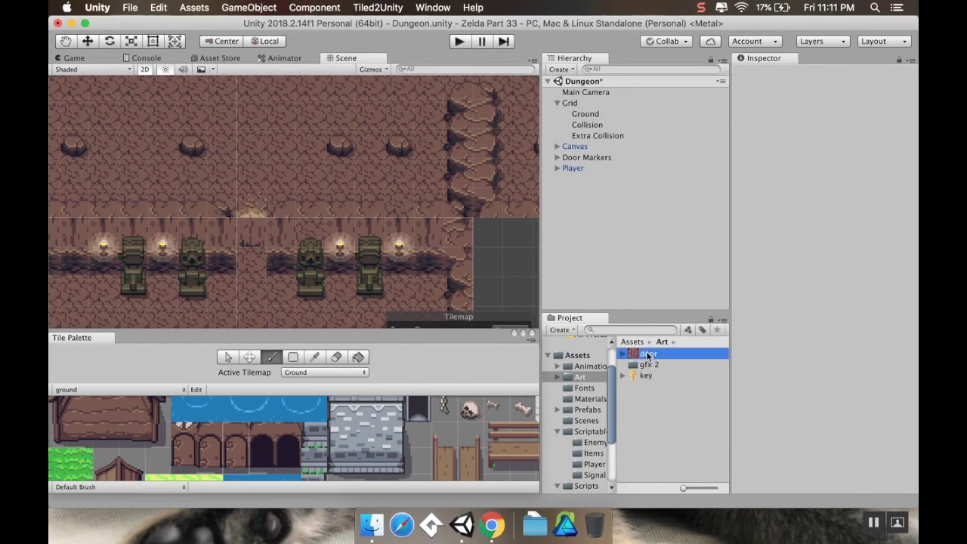
left_click(857, 162)
type("16")
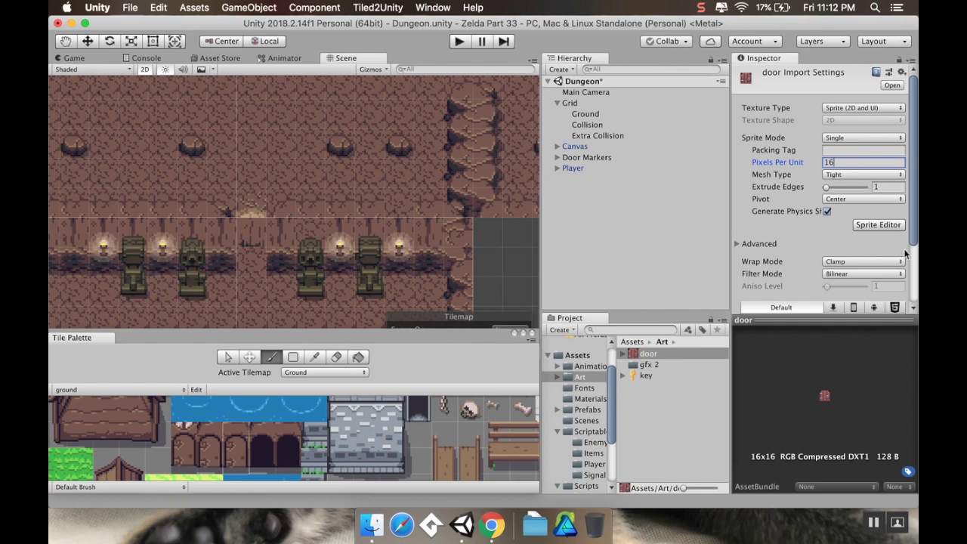
scroll(870, 242, "down", 1)
left_click(870, 269)
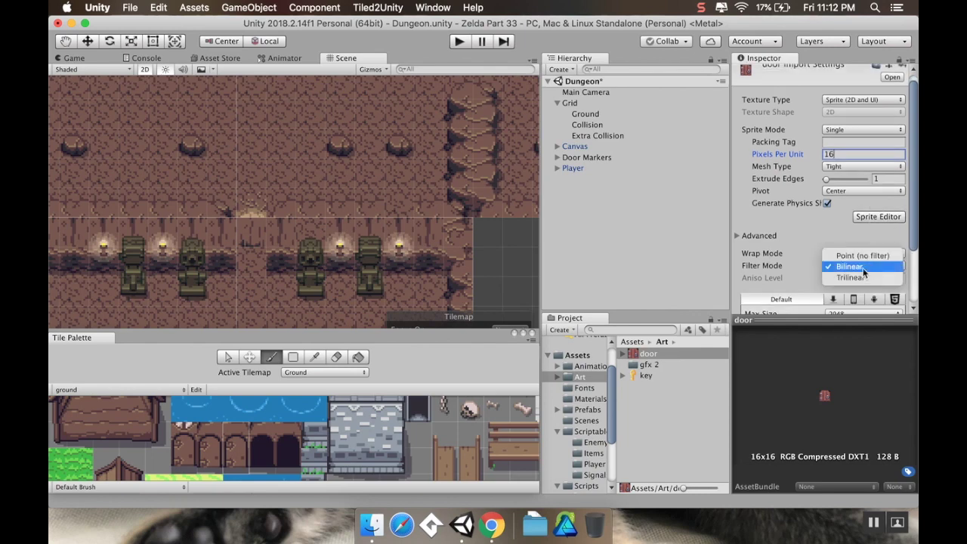
left_click(862, 254)
Step: Set the door sprite's compression to None and its max size to 32, and apply the import settings
scroll(861, 254, "down", 5)
left_click(855, 259)
left_click(855, 235)
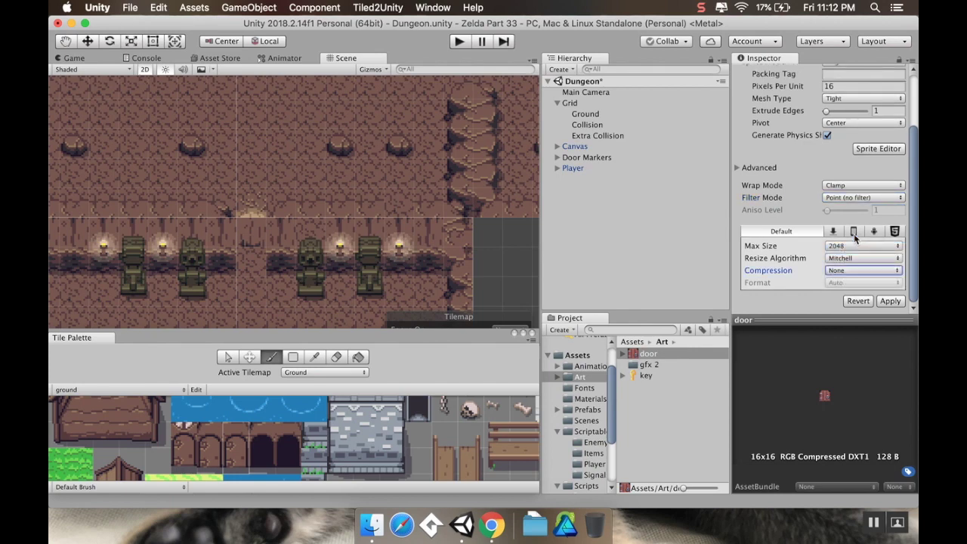
left_click(854, 245)
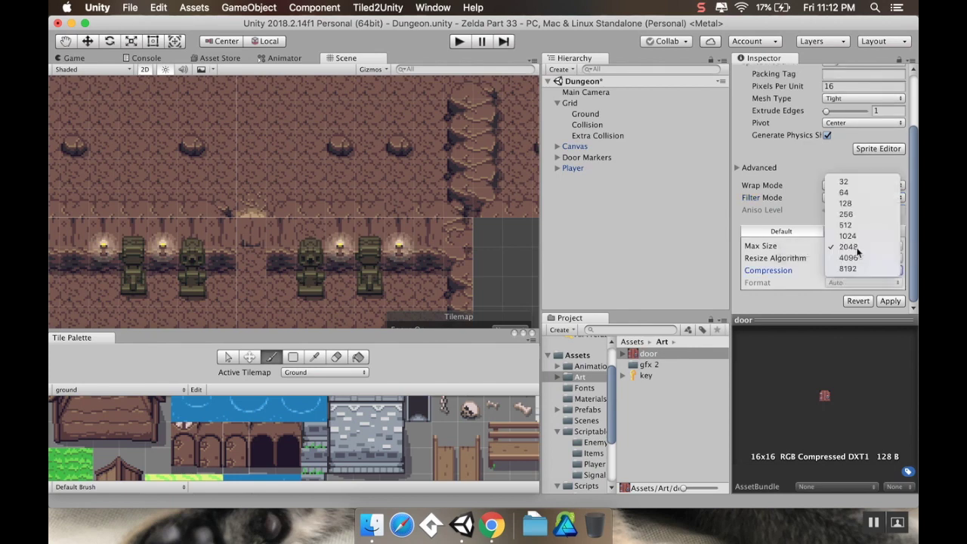
left_click(846, 183)
left_click(888, 301)
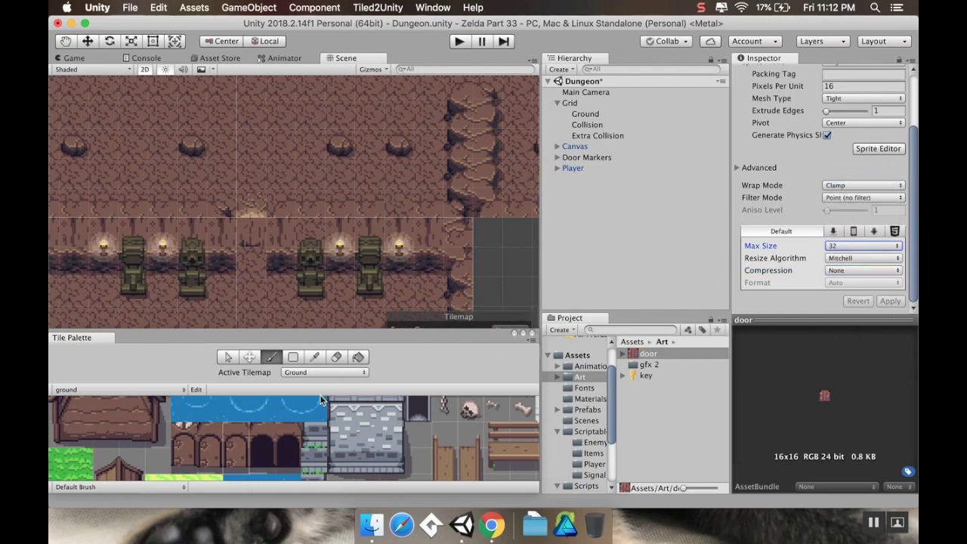
Step: Add the door sprite to an empty cell of the ground palette, saving the tile as door in the Tile Palettes folder
scroll(321, 400, "down", 6)
middle_click_drag(263, 423, 284, 430)
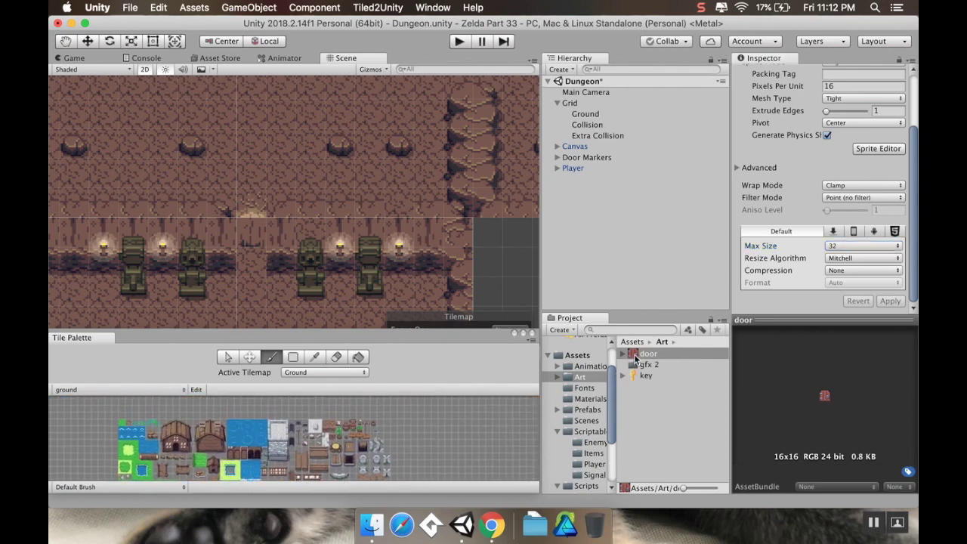
left_click_drag(638, 355, 386, 428)
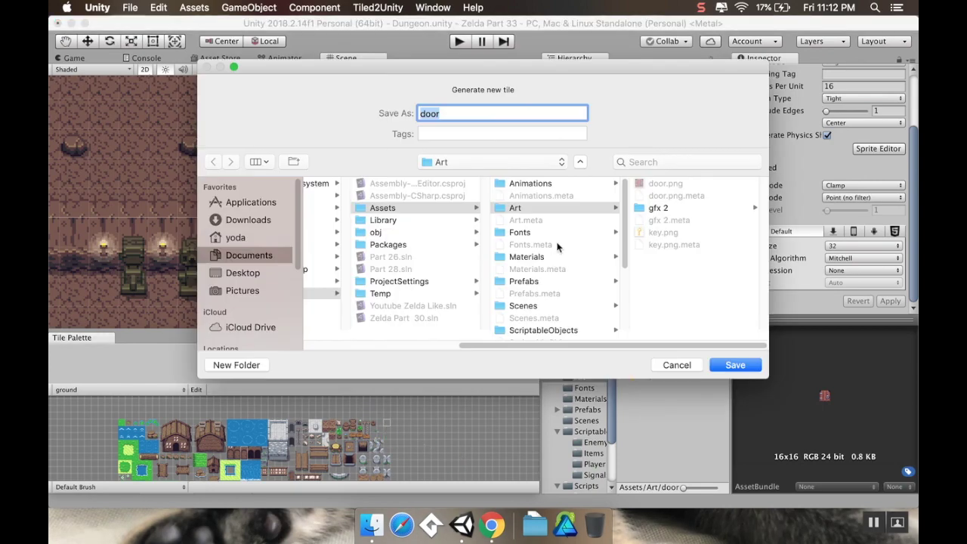
scroll(551, 282, "down", 3)
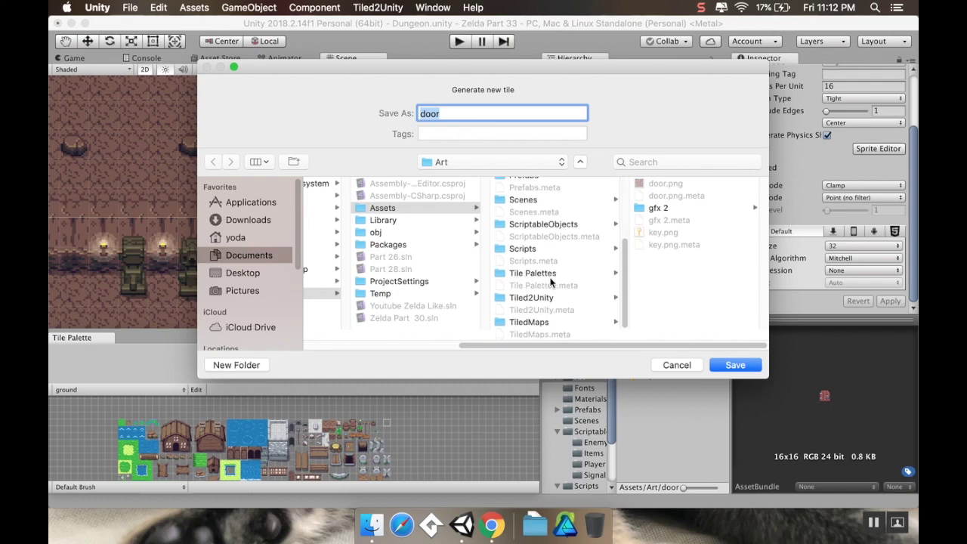
left_click(546, 275)
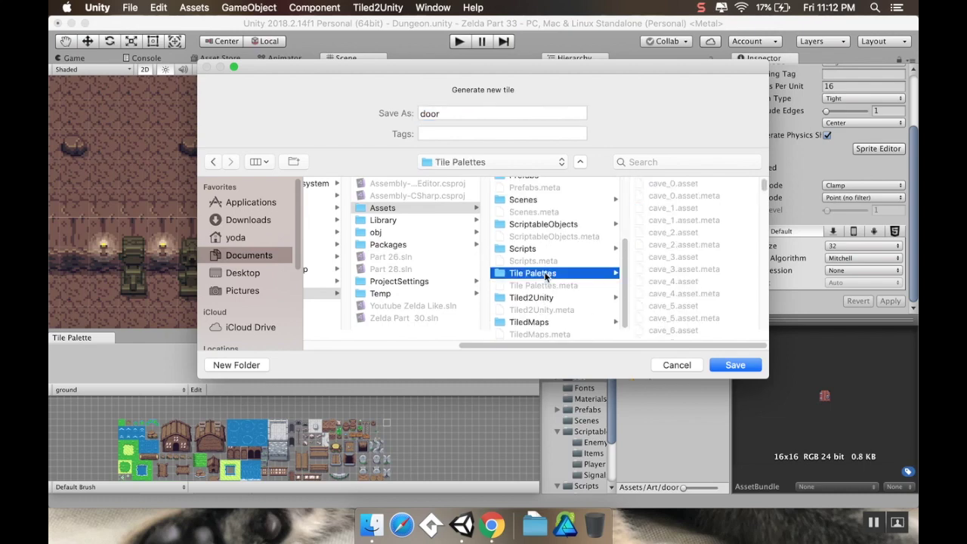
left_click(735, 366)
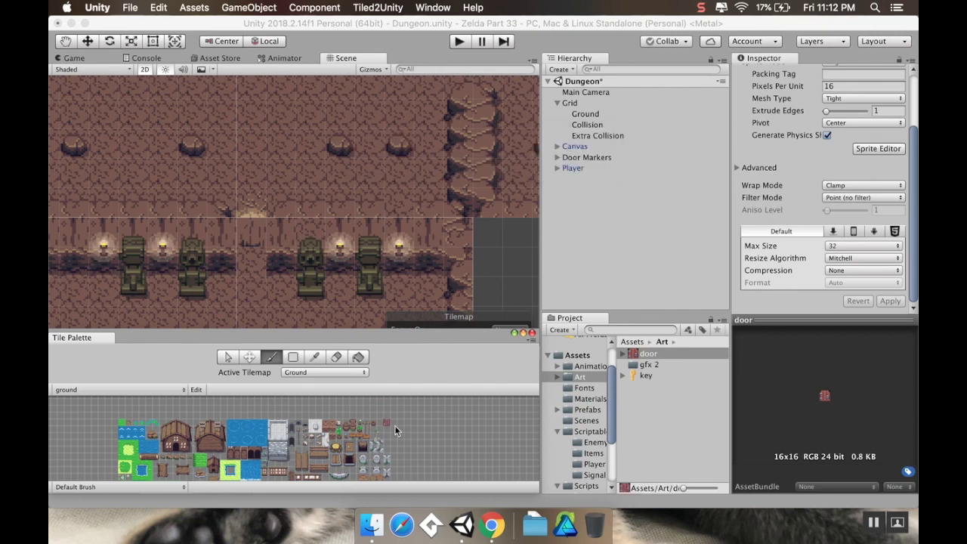
Step: Pick the new red door tile from the ground palette for painting
scroll(392, 429, "up", 6)
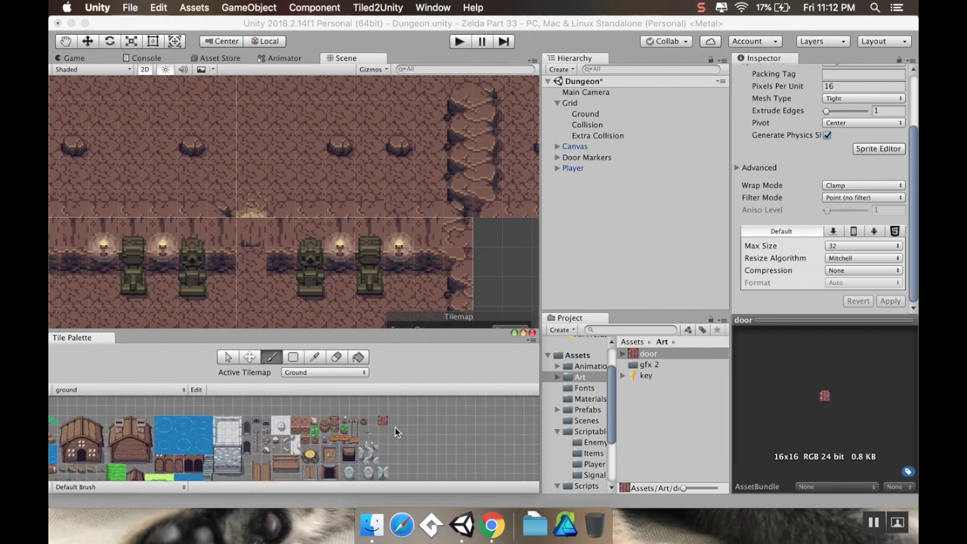
scroll(386, 443, "down", 3)
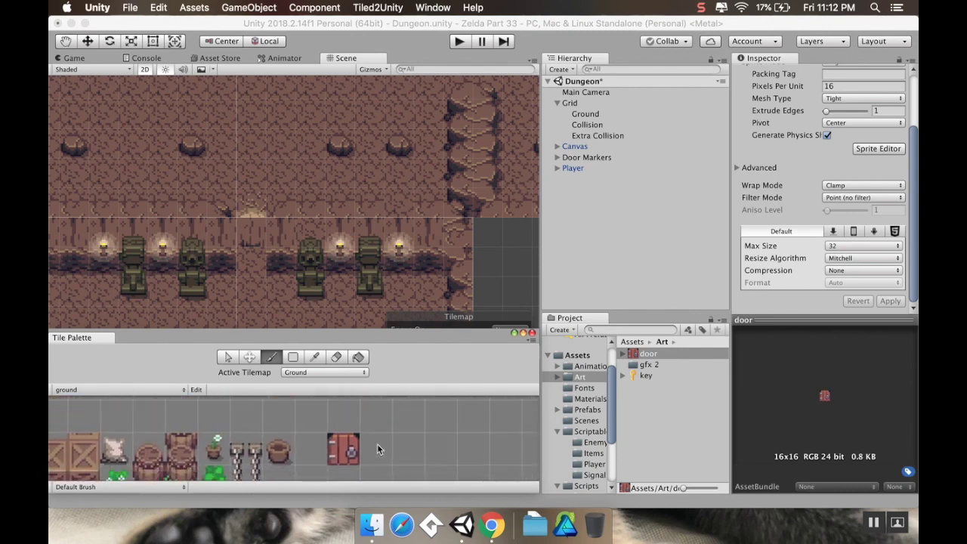
middle_click_drag(298, 296, 331, 268)
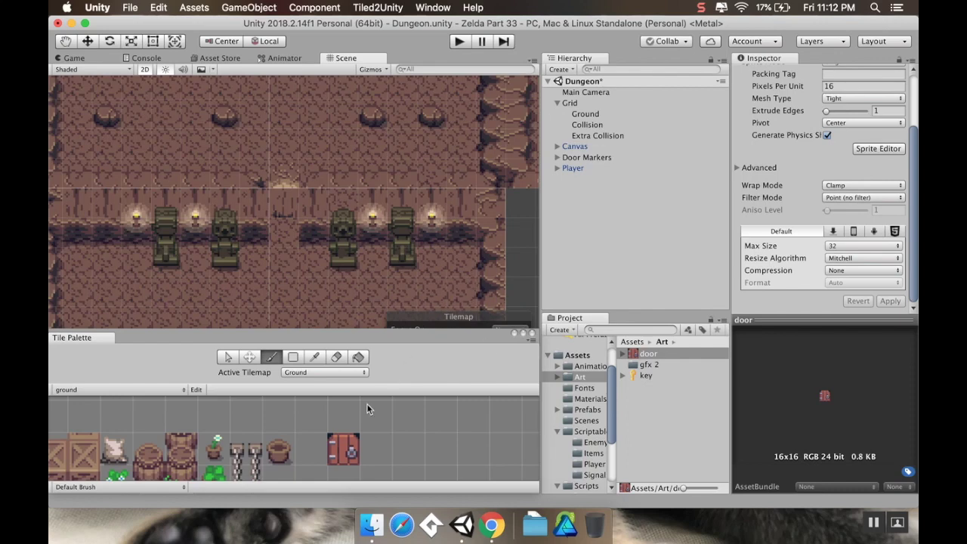
left_click(349, 458)
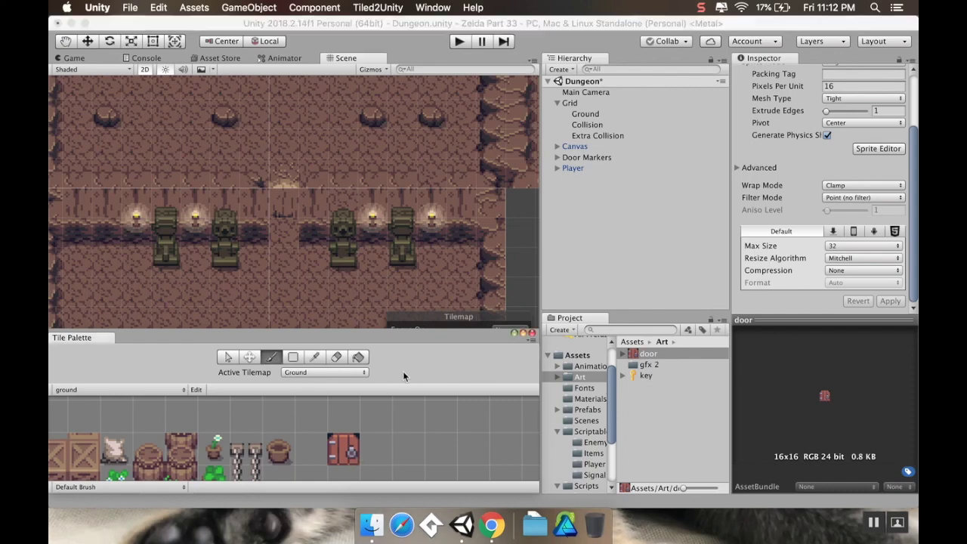
left_click(352, 461)
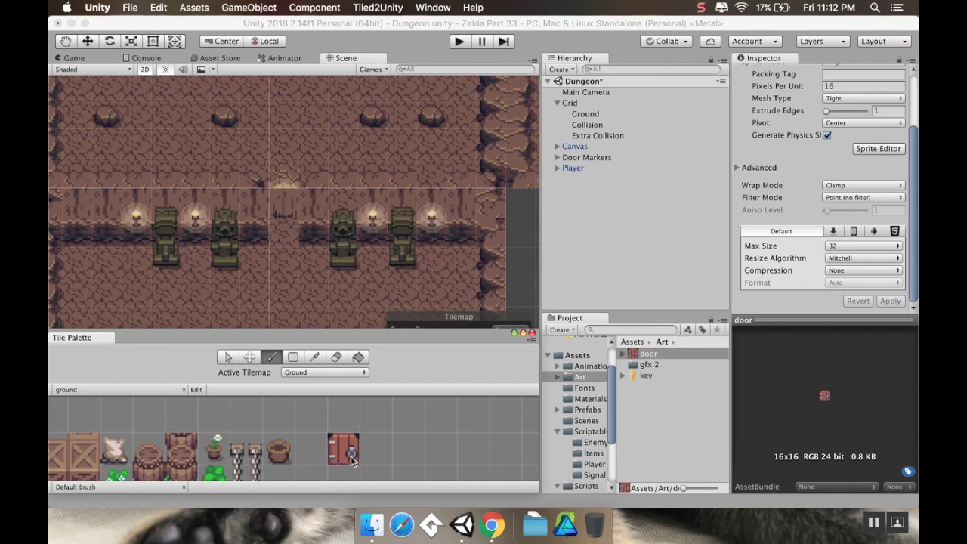
Step: Try the door tile in the starting room's north doorway and on the floor below, and undo the painted tiles
left_click(303, 288)
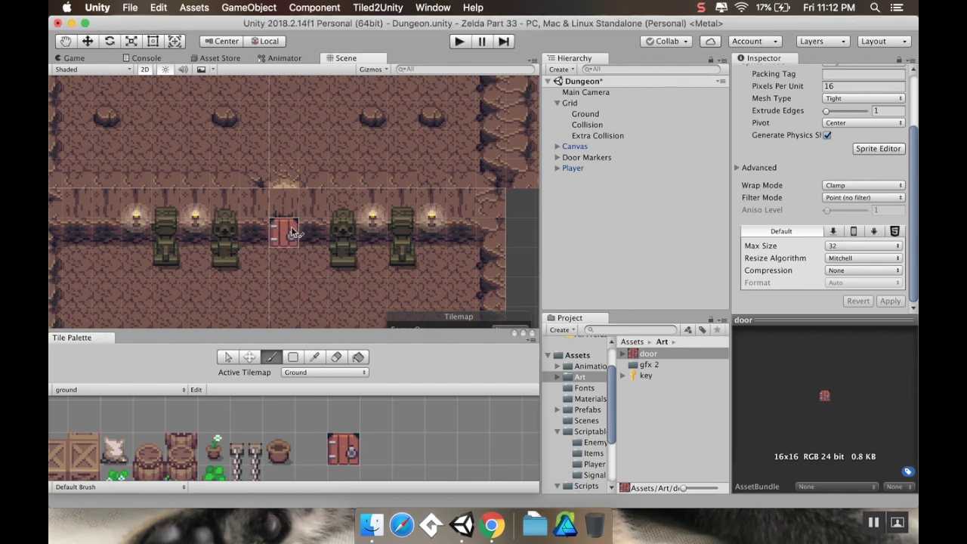
left_click(292, 233)
middle_click_drag(392, 209, 398, 290)
middle_click_drag(373, 214, 379, 272)
middle_click_drag(325, 186, 331, 274)
middle_click_drag(321, 212, 299, 88)
middle_click_drag(317, 235, 316, 83)
middle_click_drag(330, 225, 330, 156)
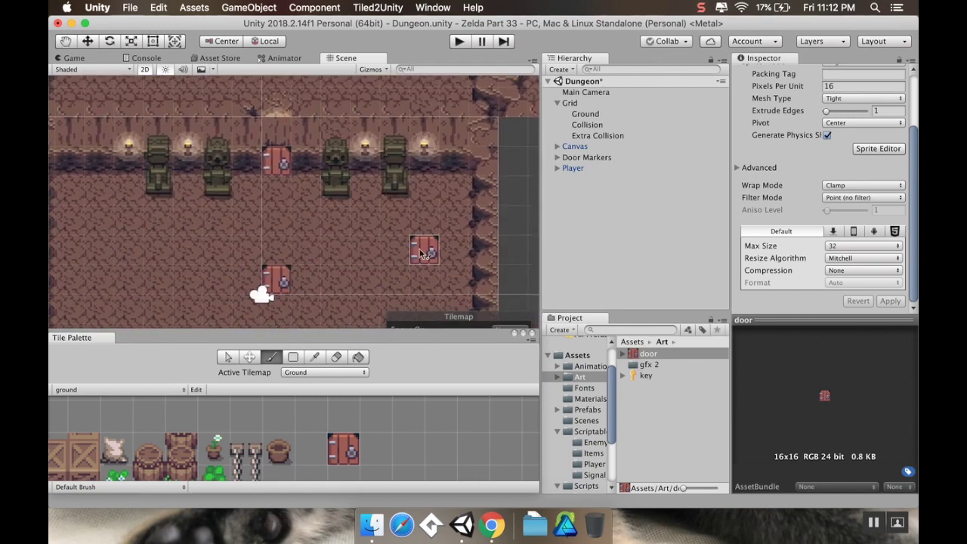
key("super+z")
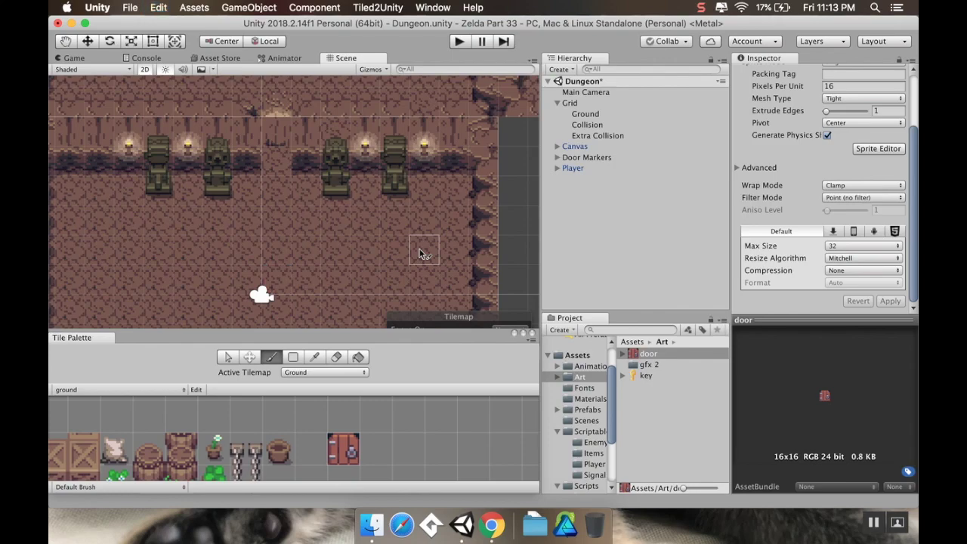
Step: Paint the door tile into the gap in the starting room's north wall on the Ground tilemap
left_click(273, 161)
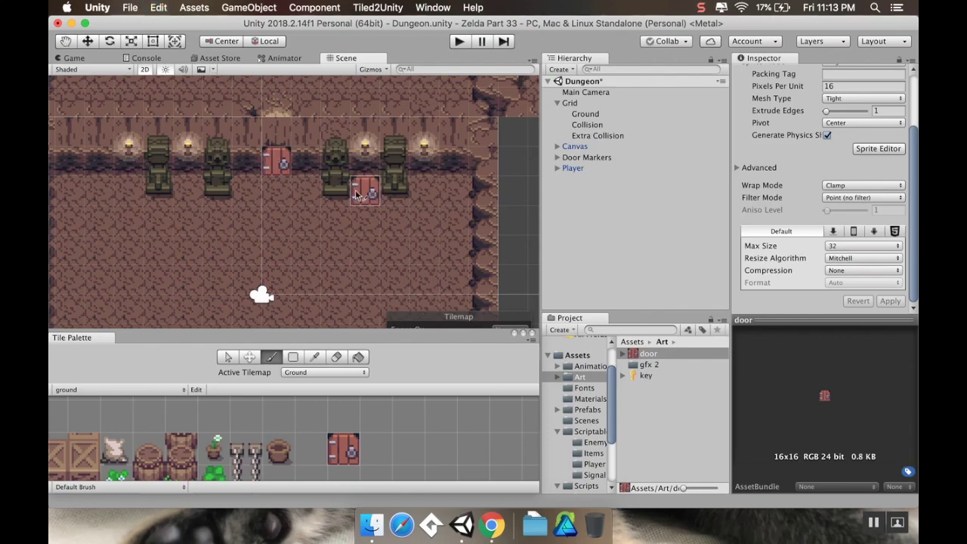
scroll(348, 182, "up", 3)
scroll(335, 176, "up", 3)
middle_click_drag(318, 124, 319, 258)
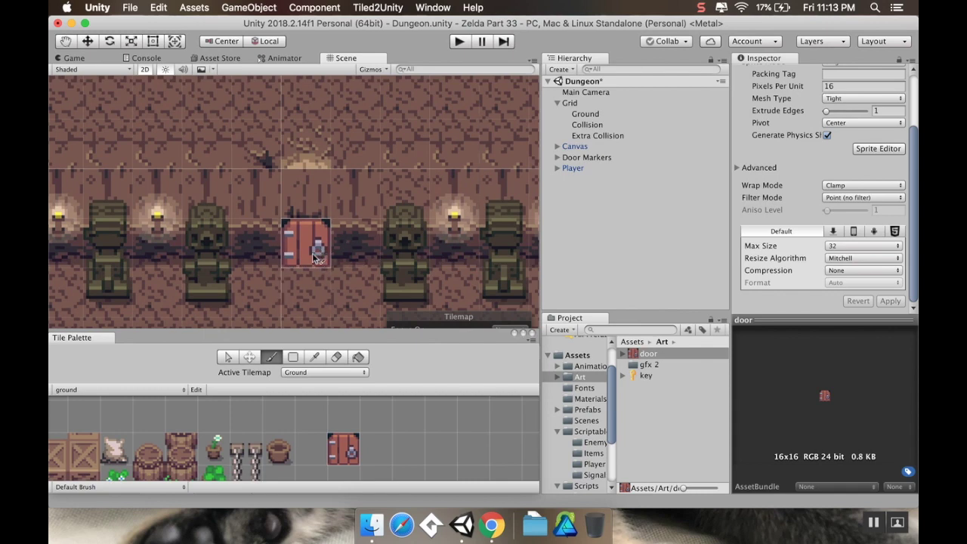
left_click(315, 253)
middle_click_drag(316, 281, 318, 220)
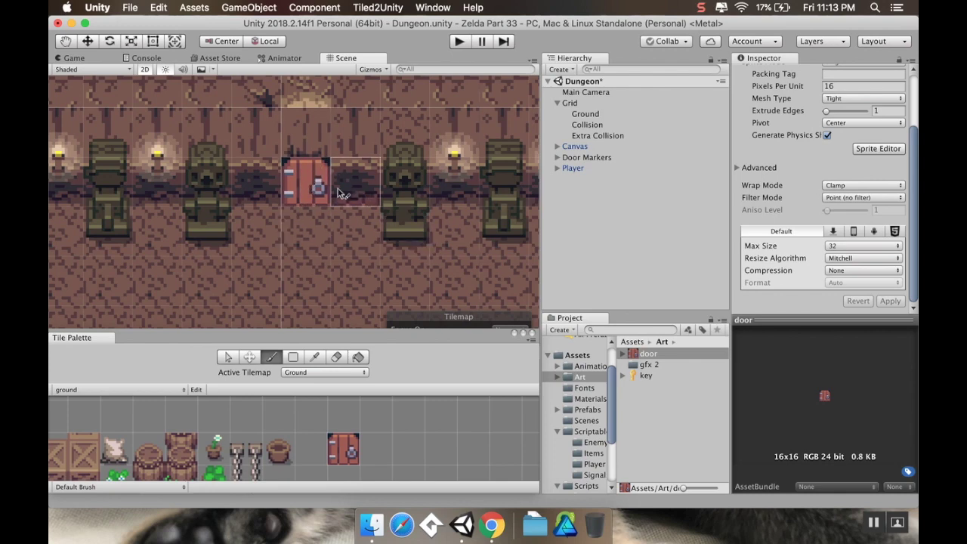
left_click(328, 223)
middle_click_drag(330, 216, 334, 222)
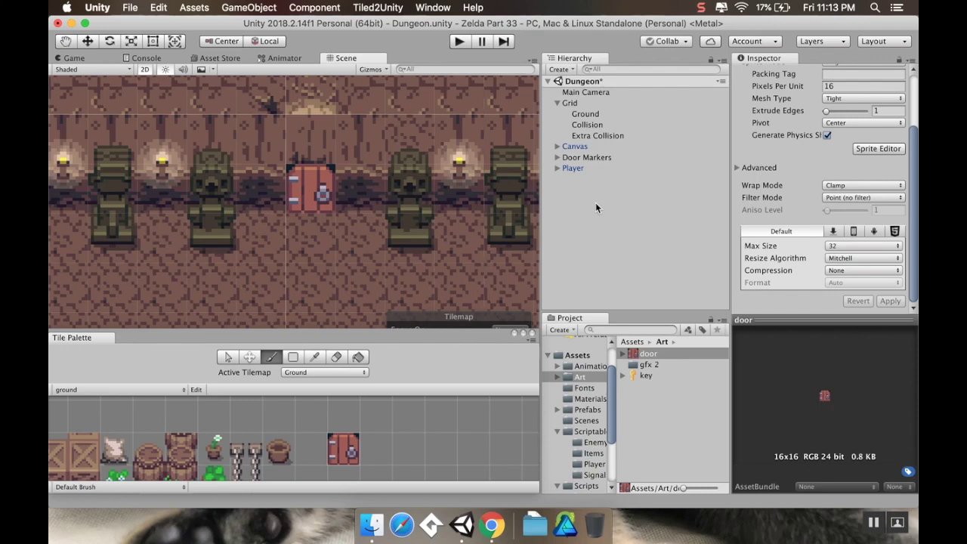
Step: Create an empty game object named Locked Door in the Dungeon scene
left_click(573, 69)
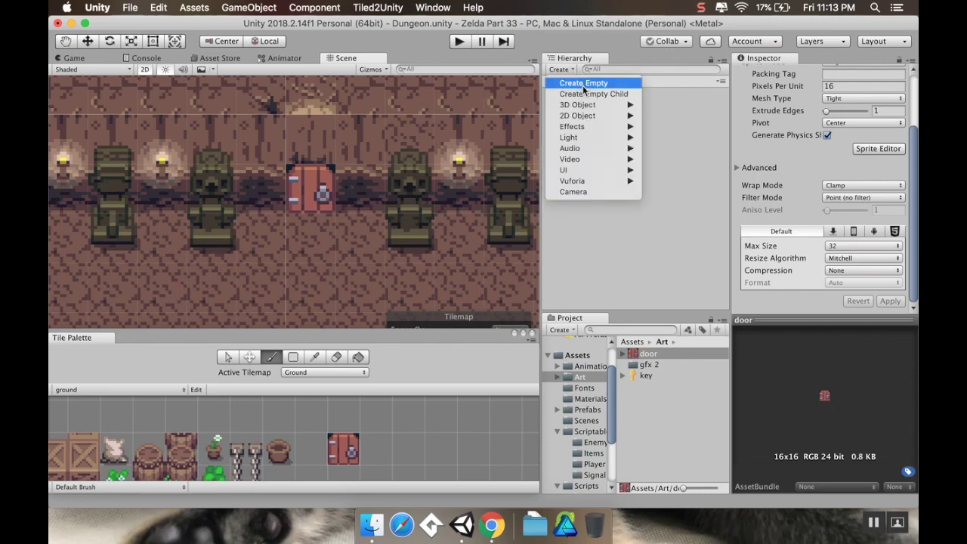
left_click(583, 83)
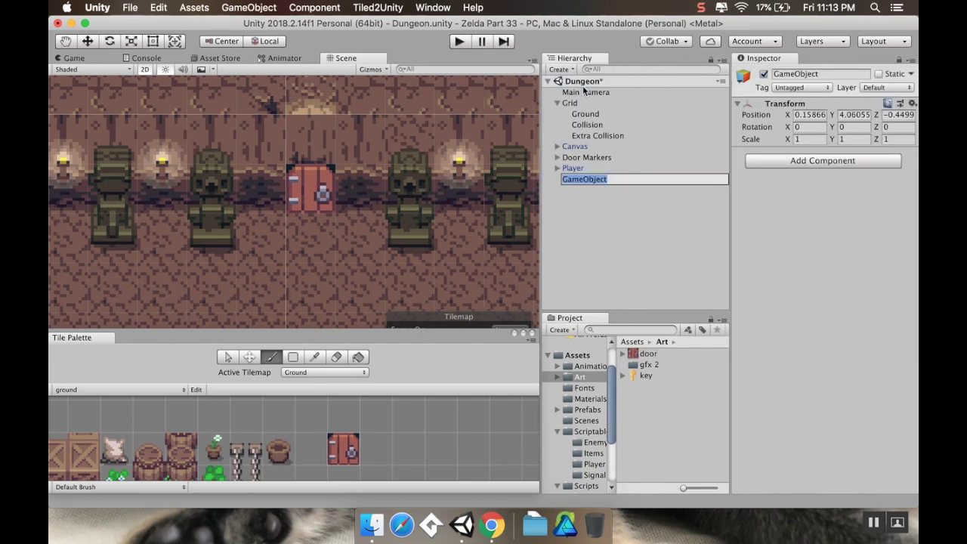
type("Locked Door")
key("Return")
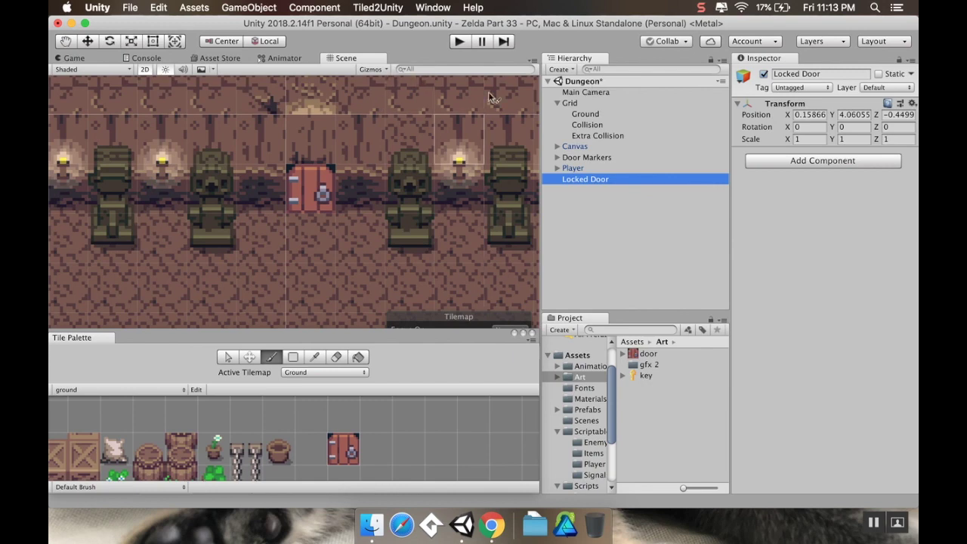
Step: Erase the painted door tile from the gap in the starting room's north wall on the Ground tilemap
key("d")
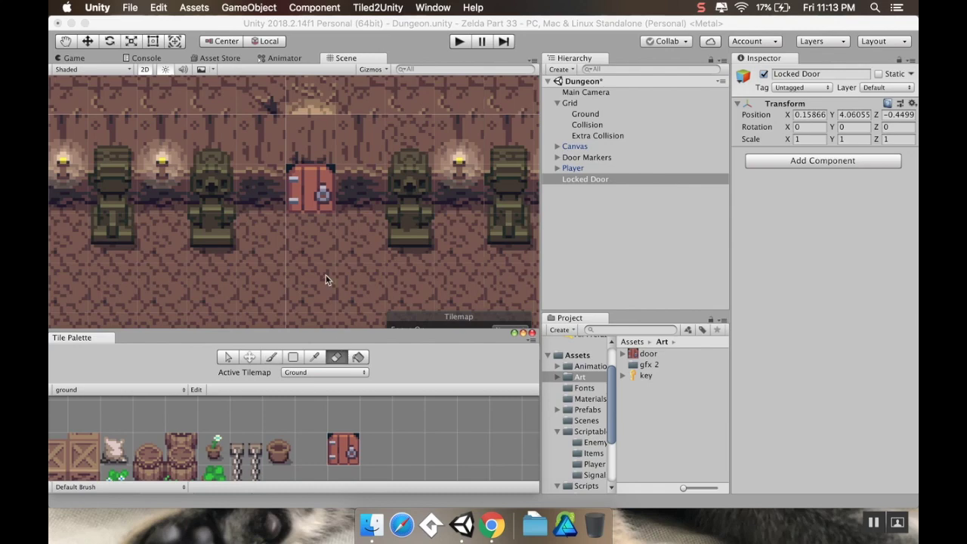
left_click(311, 220)
left_click(314, 191)
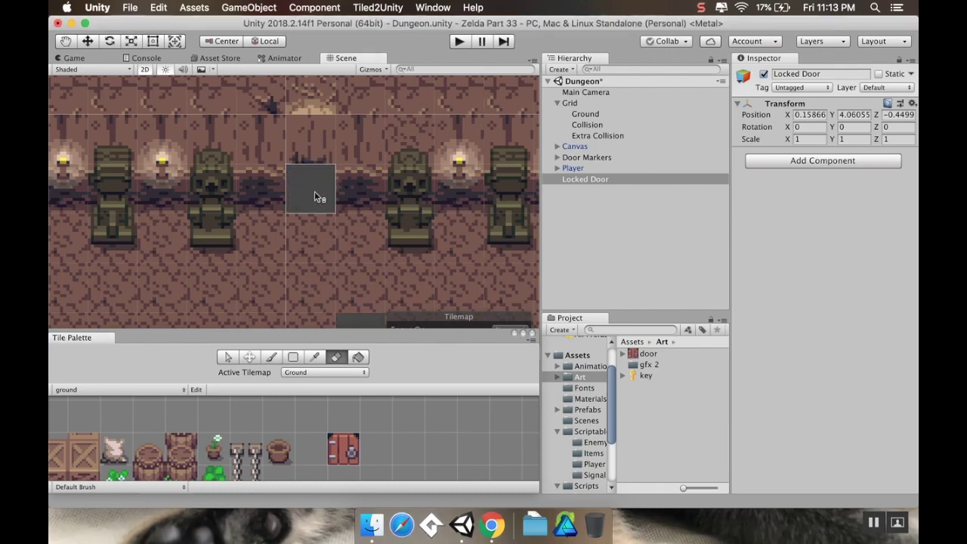
key("super+z")
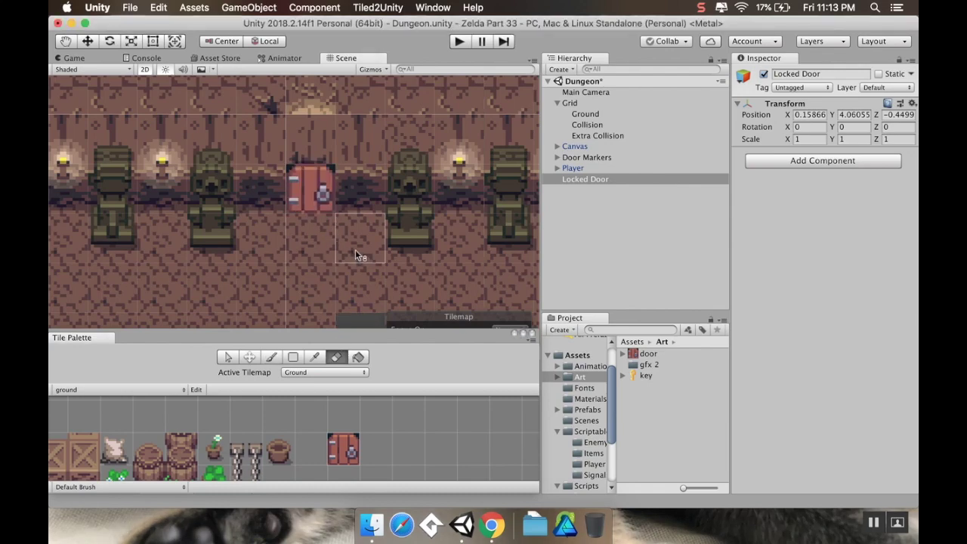
left_click(311, 205)
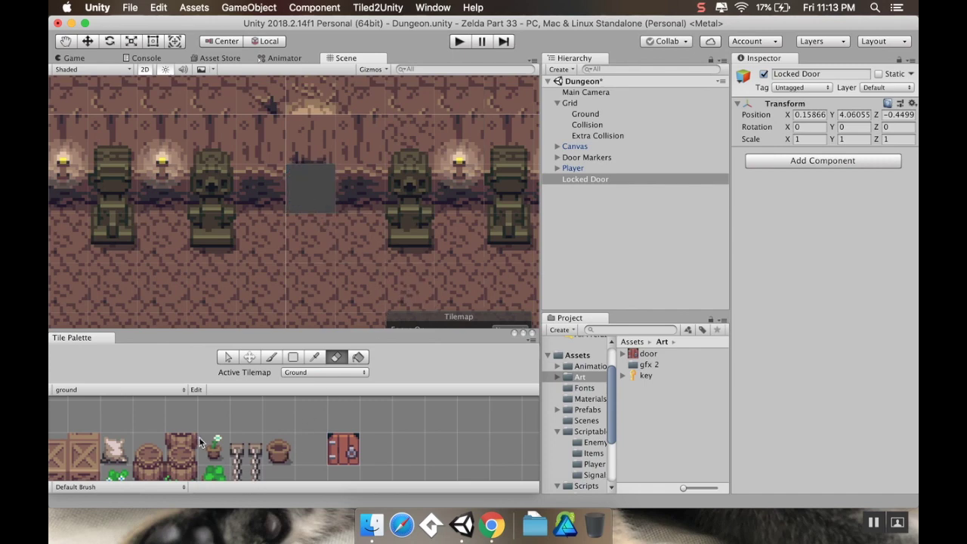
Step: Fill the erased cell in the north doorway with a brown floor tile from the Dungeon palette on the Ground tilemap
scroll(328, 410, "left", 10)
left_click(133, 389)
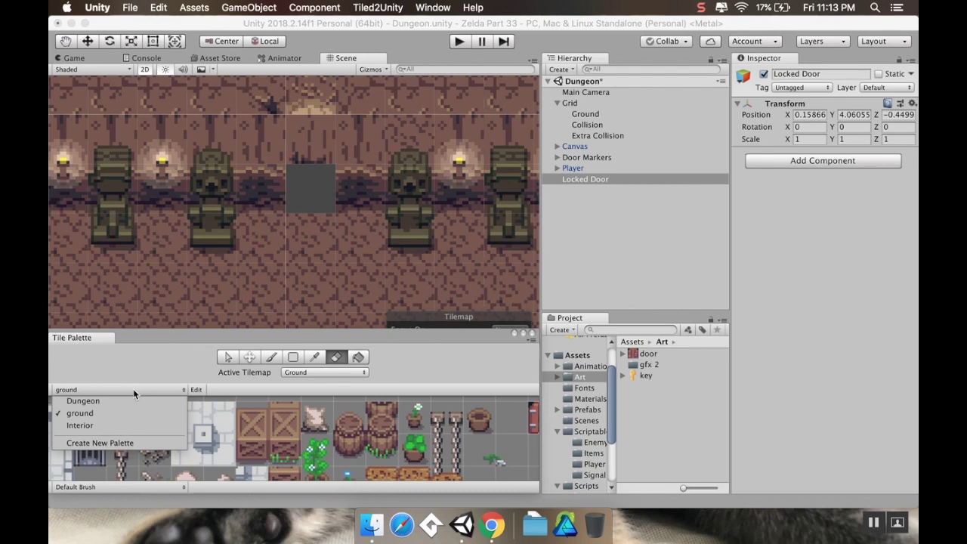
left_click(132, 410)
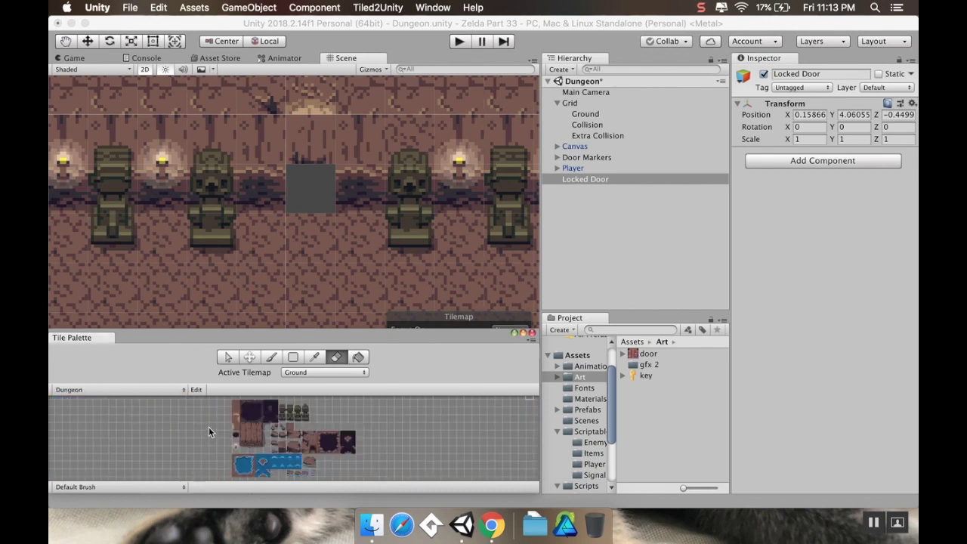
scroll(287, 447, "up", 5)
scroll(287, 447, "up", 3)
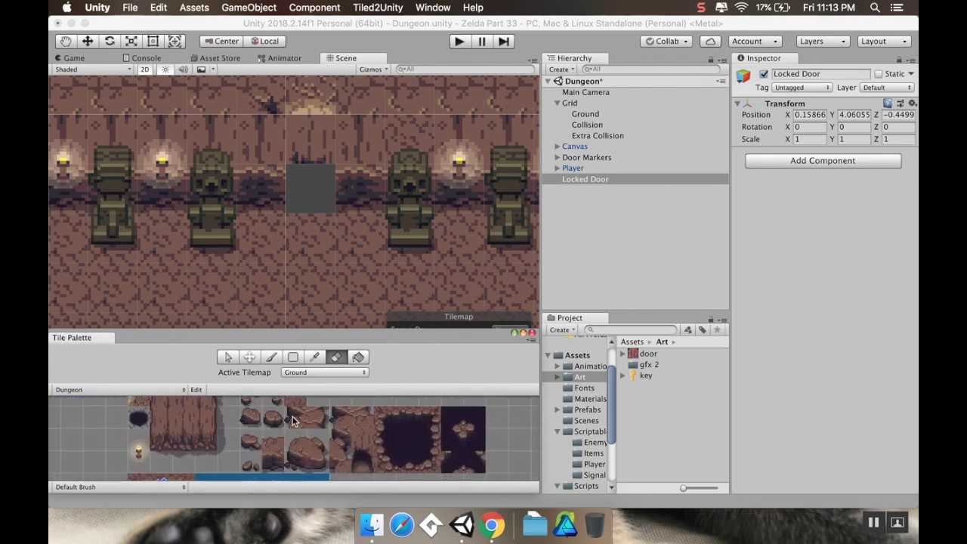
middle_click_drag(290, 416, 222, 414)
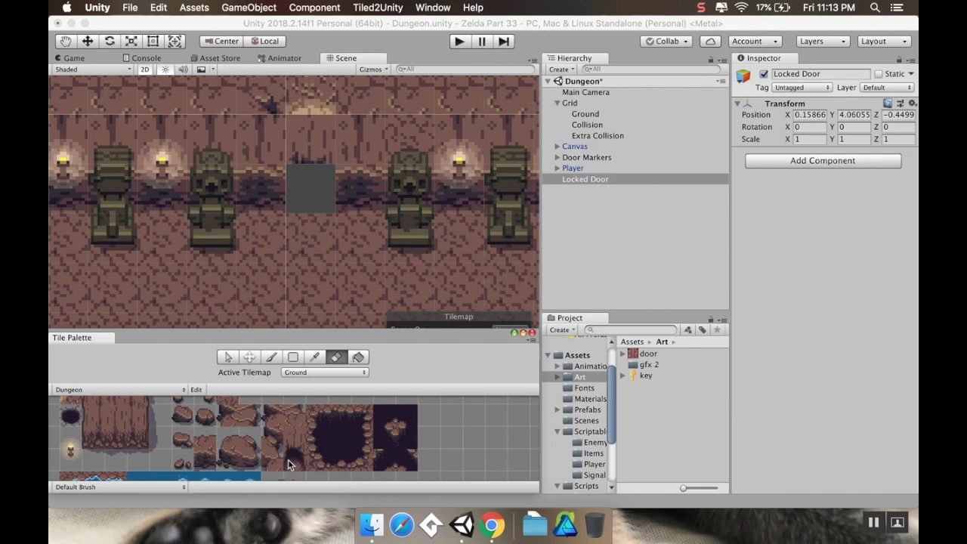
middle_click_drag(181, 409, 216, 473)
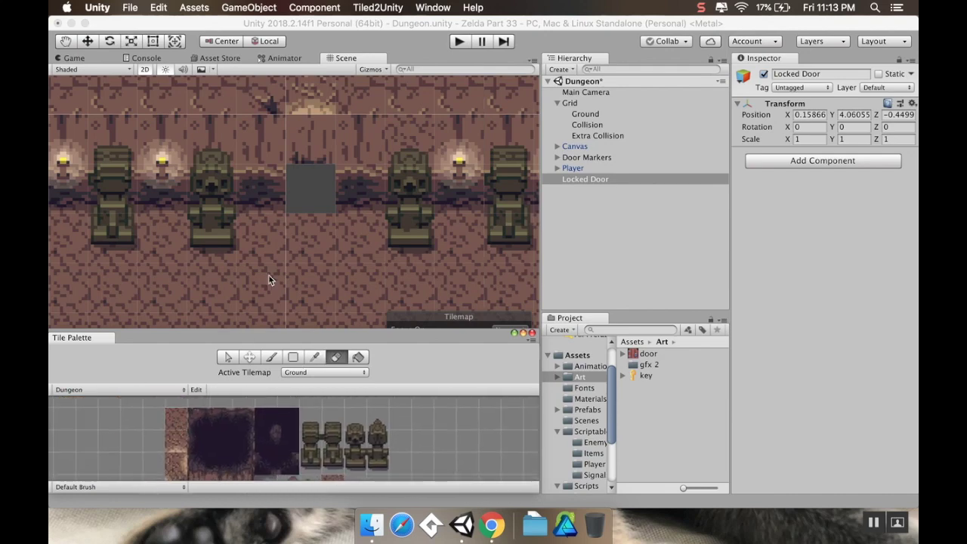
left_click(273, 358)
left_click(348, 325)
left_click(309, 203)
middle_click_drag(384, 231, 380, 233)
scroll(380, 236, "up", 3)
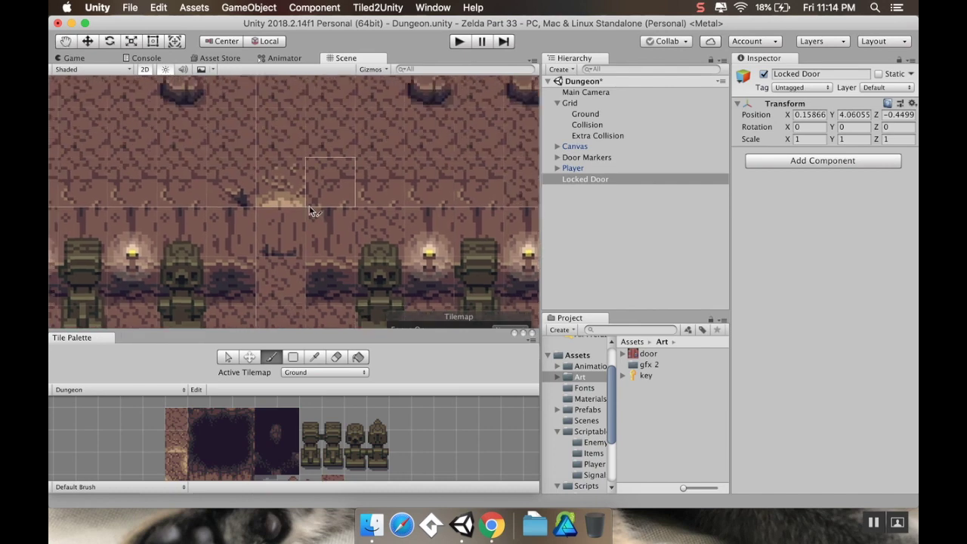
Step: Add a Sprite Renderer to Locked Door and assign the door sprite to it
left_click(588, 181)
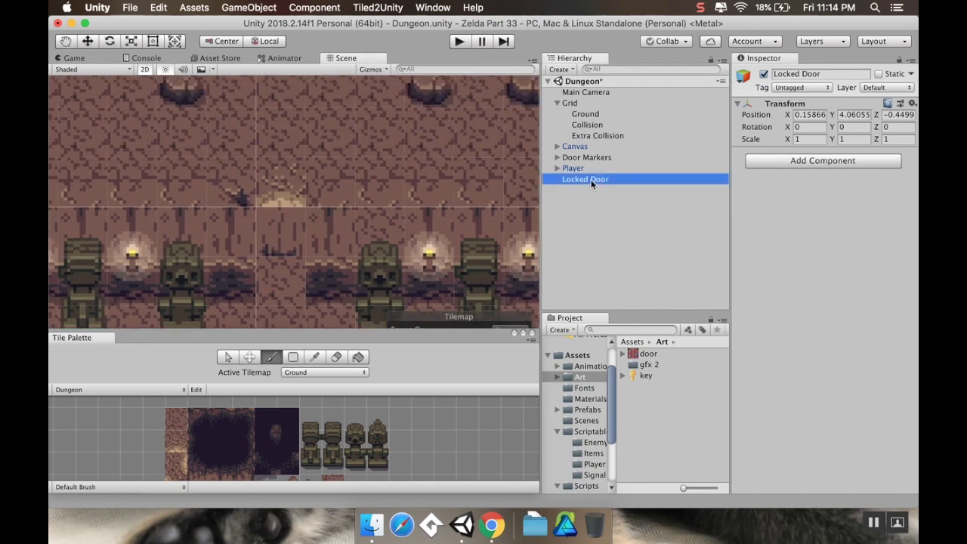
middle_click_drag(354, 199, 337, 129)
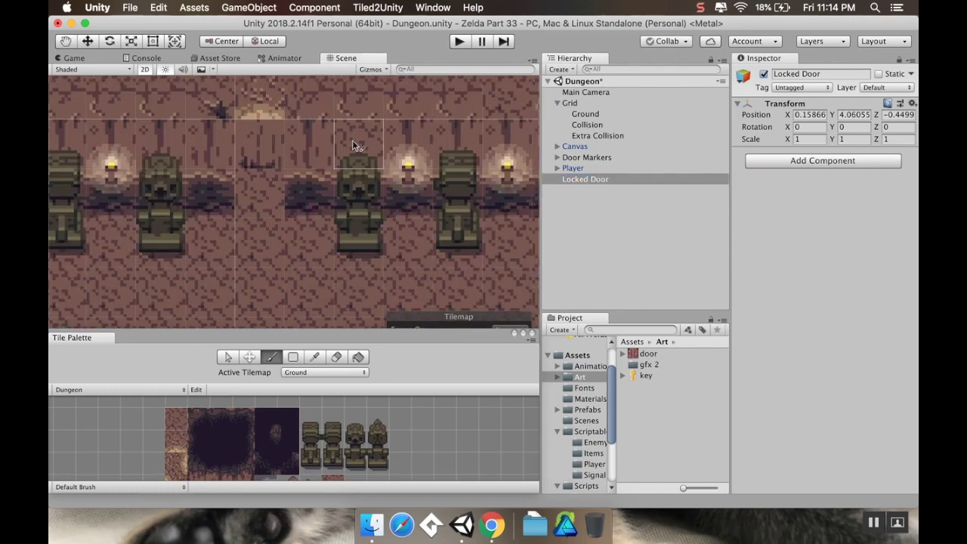
left_click(789, 162)
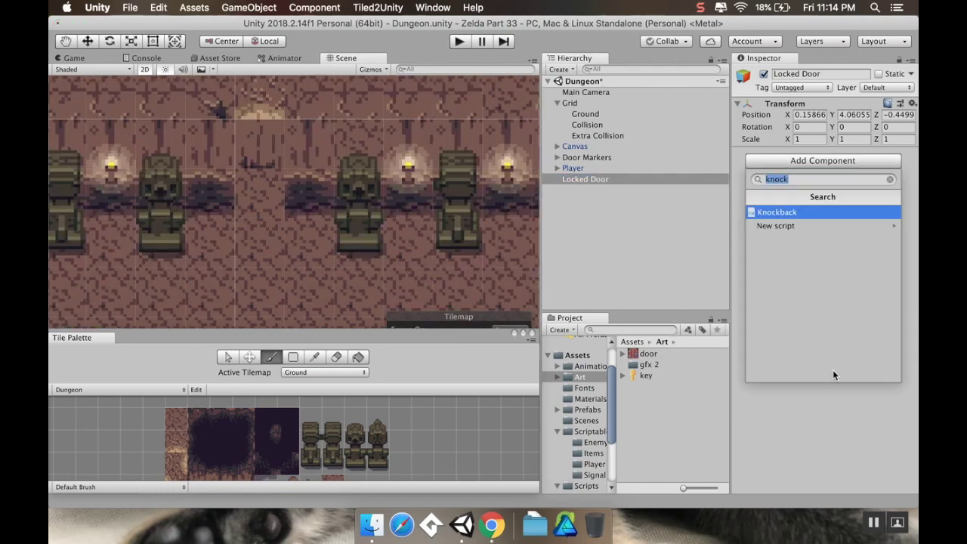
type("sr")
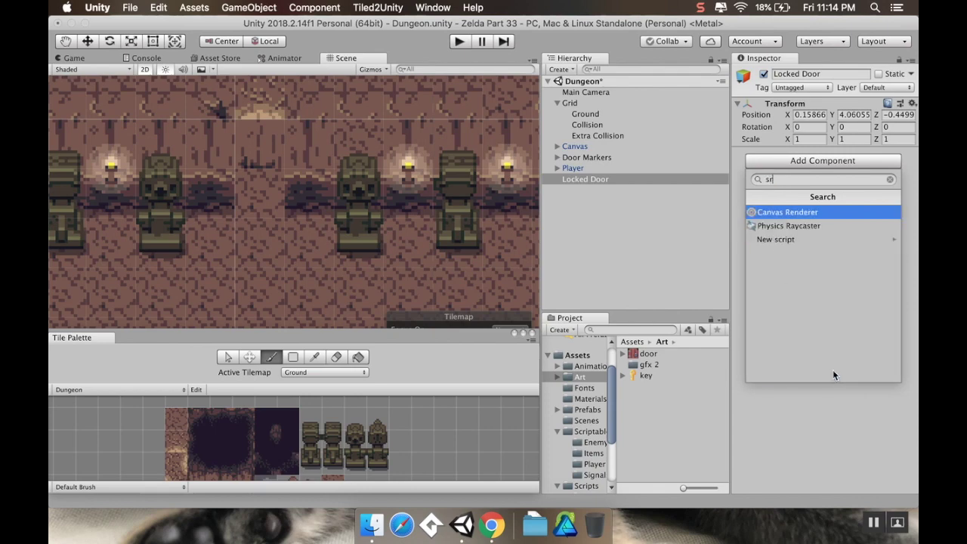
key("BackSpace")
type("pri")
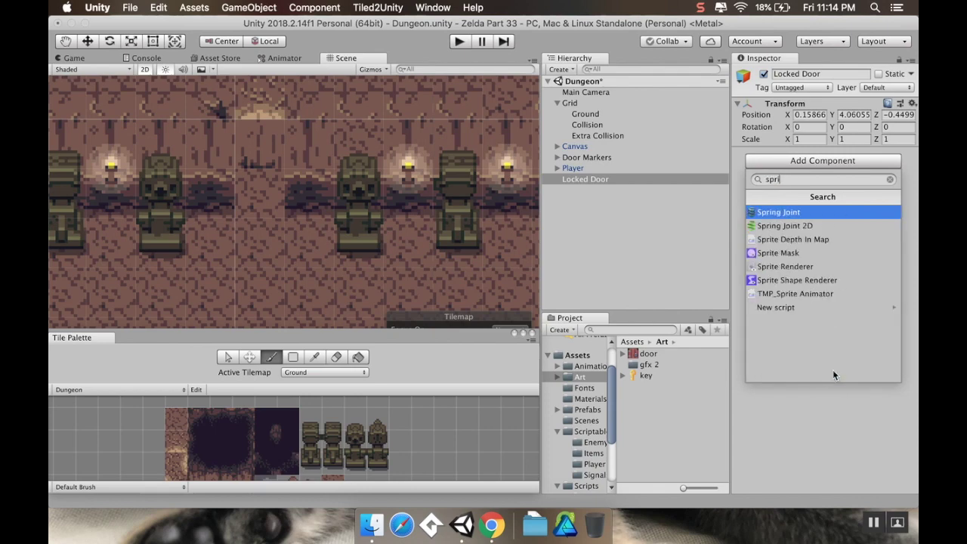
type("te")
key("Down")
key("Down")
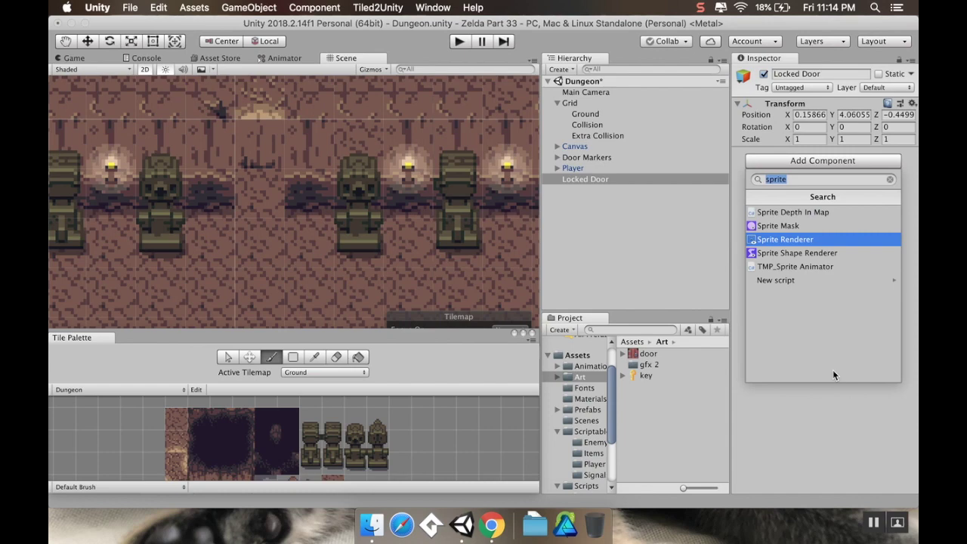
key("Return")
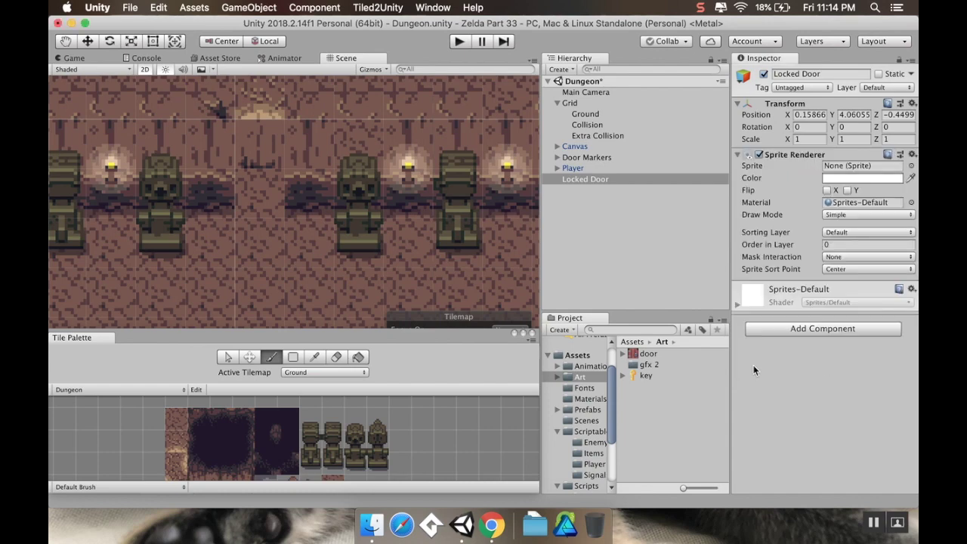
left_click_drag(652, 354, 861, 165)
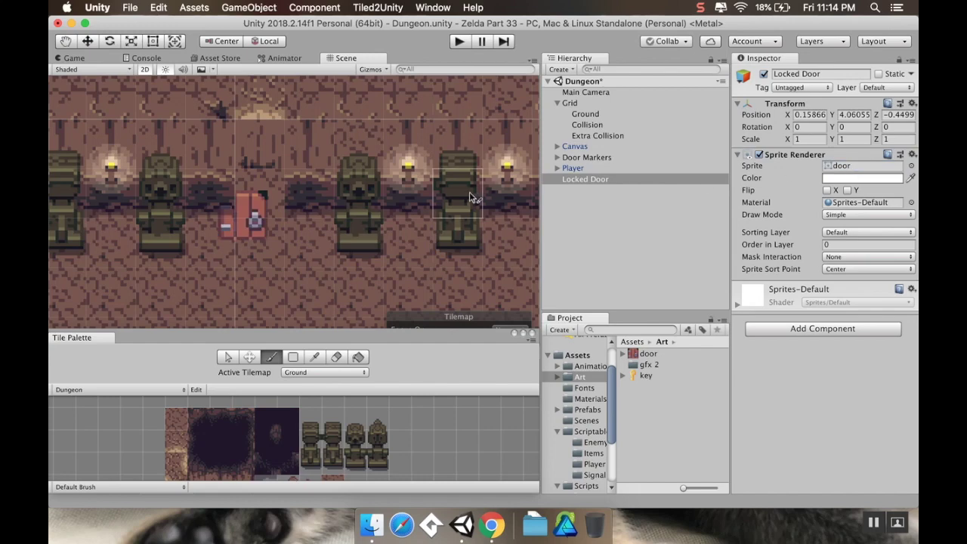
Step: Move Locked Door into the gap in the north wall, to about X 0.52, Y 4.51
left_click(88, 41)
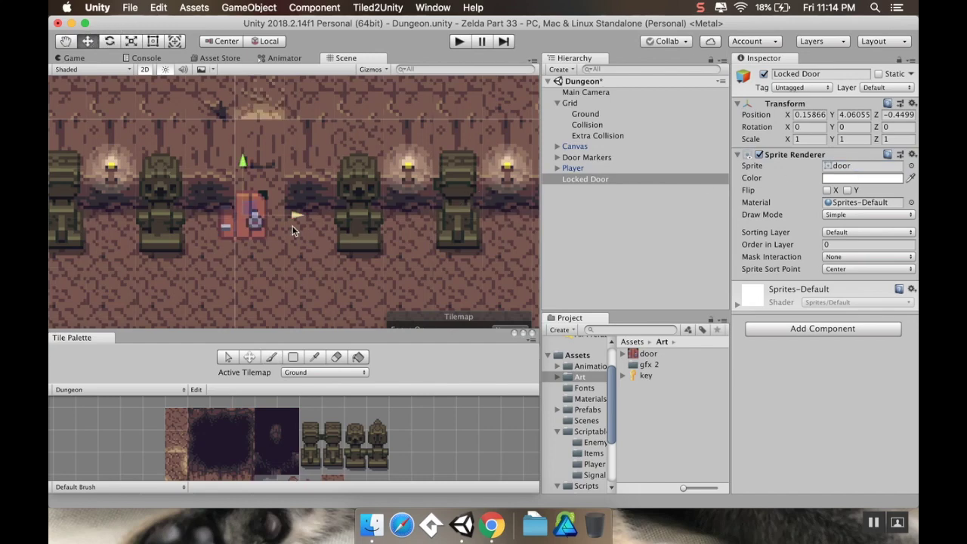
left_click_drag(291, 217, 310, 218)
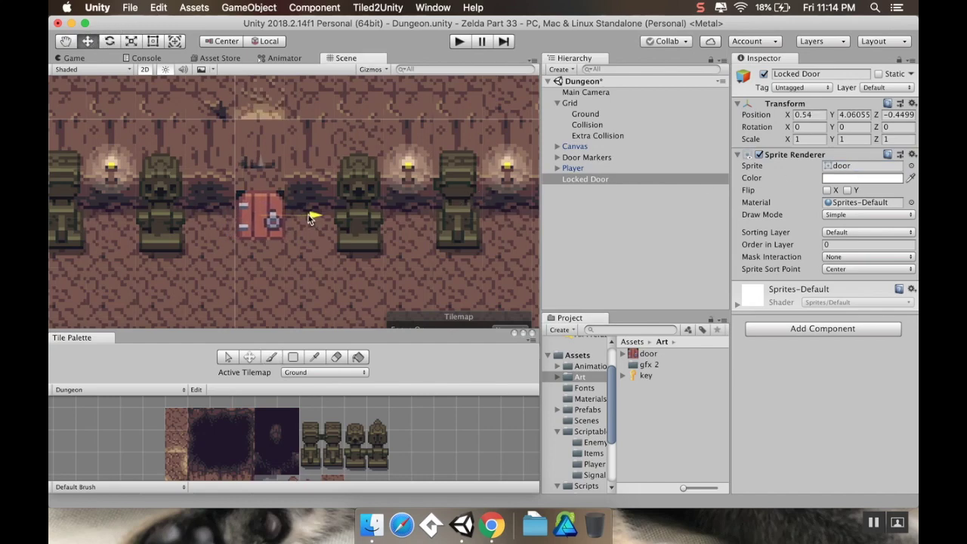
left_click_drag(259, 160, 259, 140)
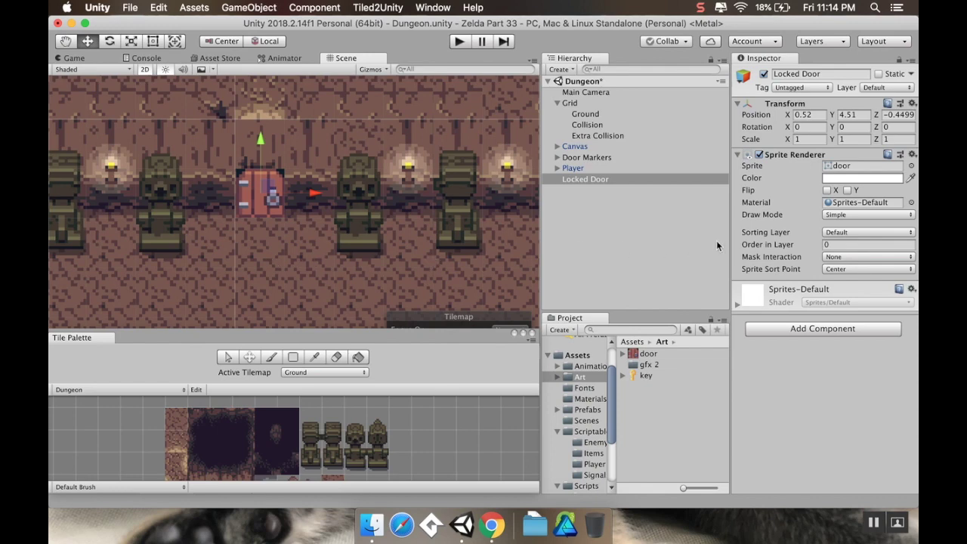
Step: Add a Box Collider 2D component to Locked Door
left_click(866, 329)
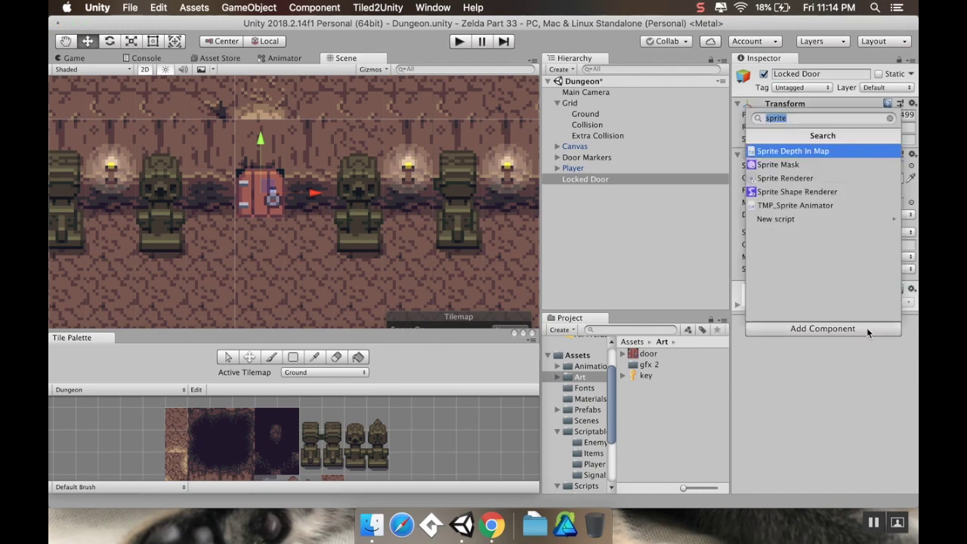
type("box")
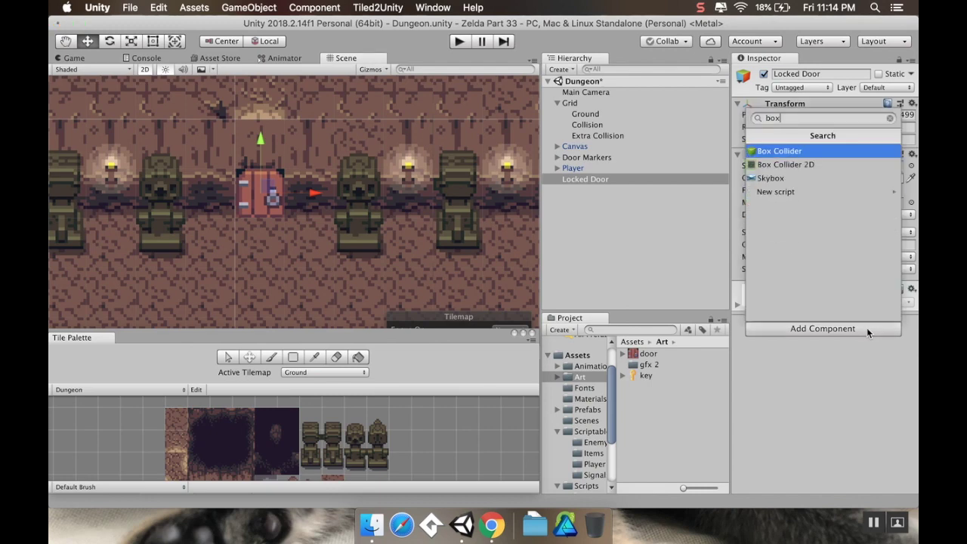
key("Down")
key("Return")
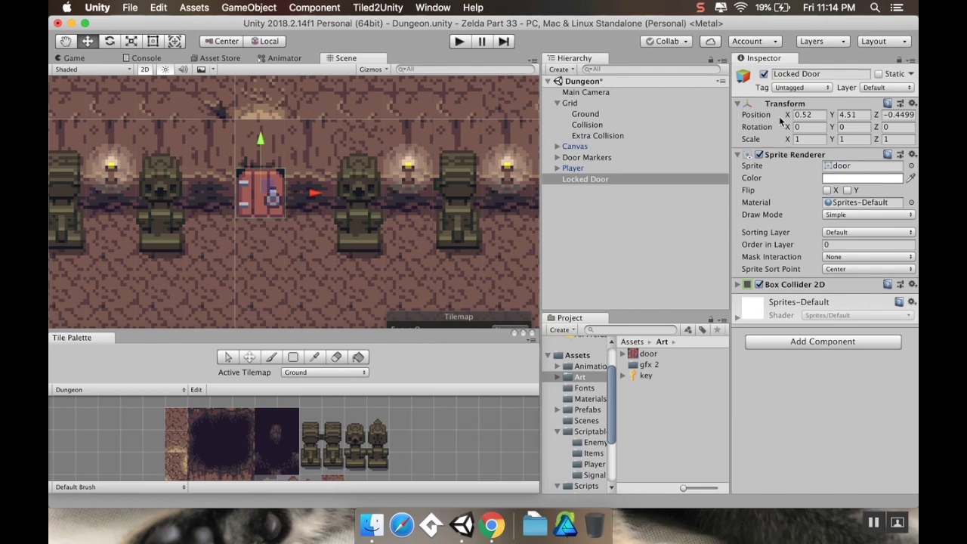
Step: Set Locked Door's position to X 0.5, Y 4.5 and Z 0
left_click(811, 114)
type("0.5")
key("Tab")
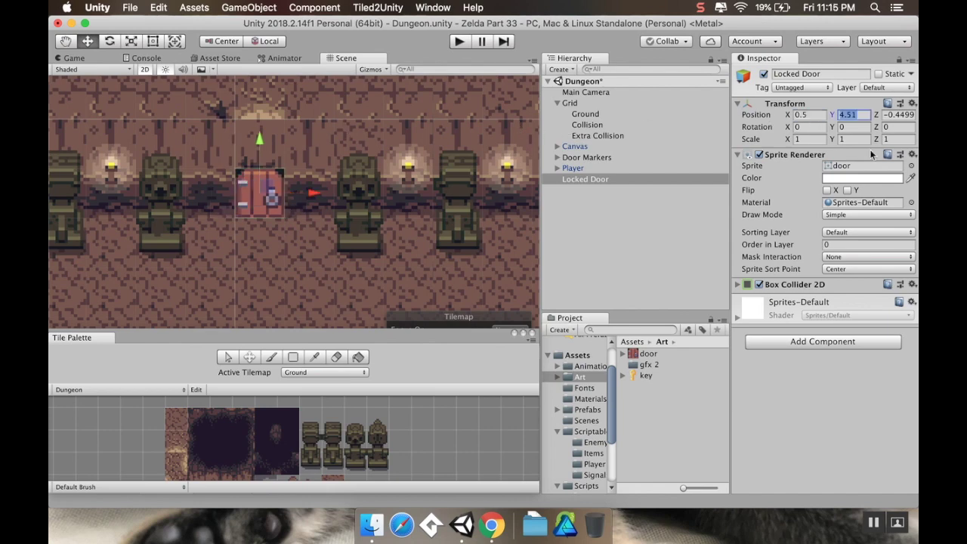
type("4.6")
key("BackSpace")
type("5")
left_click(904, 115)
type("0")
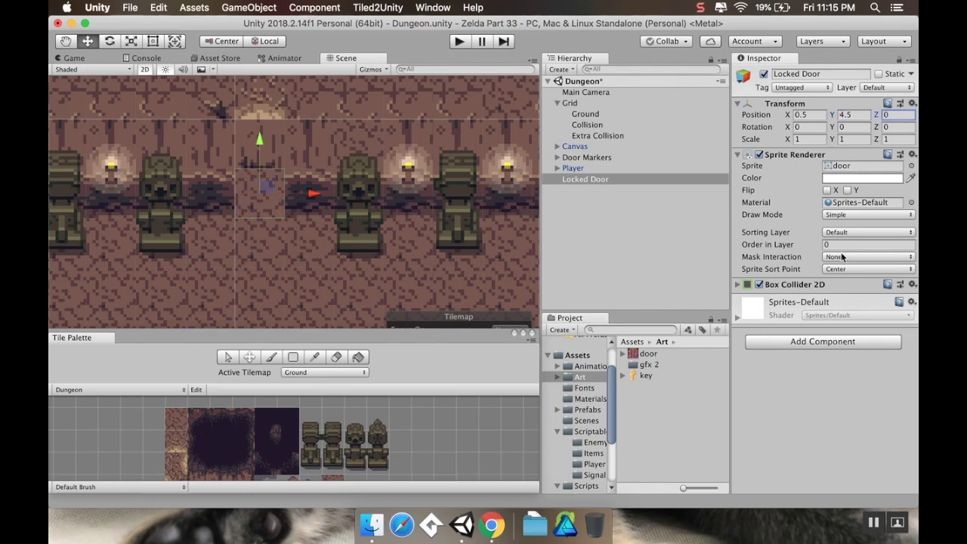
Step: Try the Player sorting layer for Locked Door's sprite, and set it to Signs instead
left_click(861, 234)
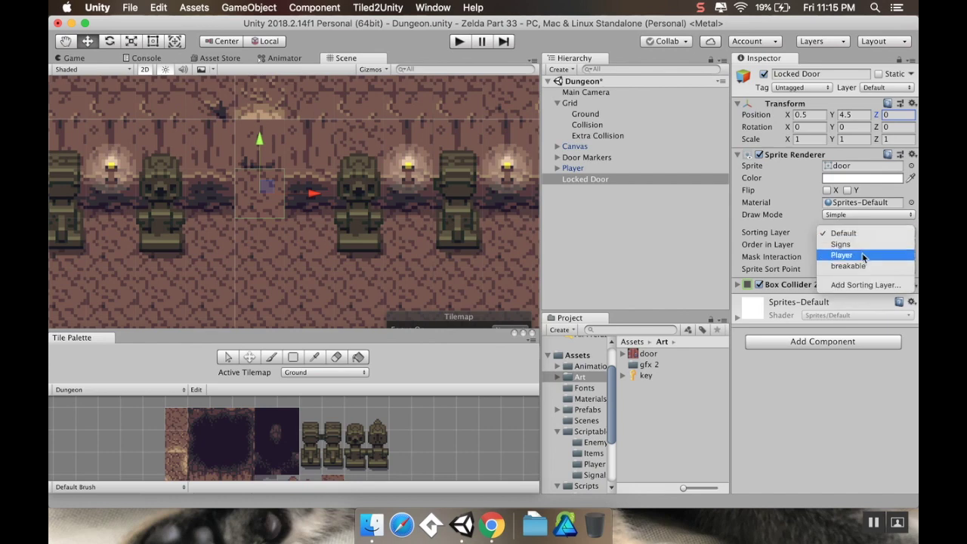
left_click(863, 255)
left_click(863, 233)
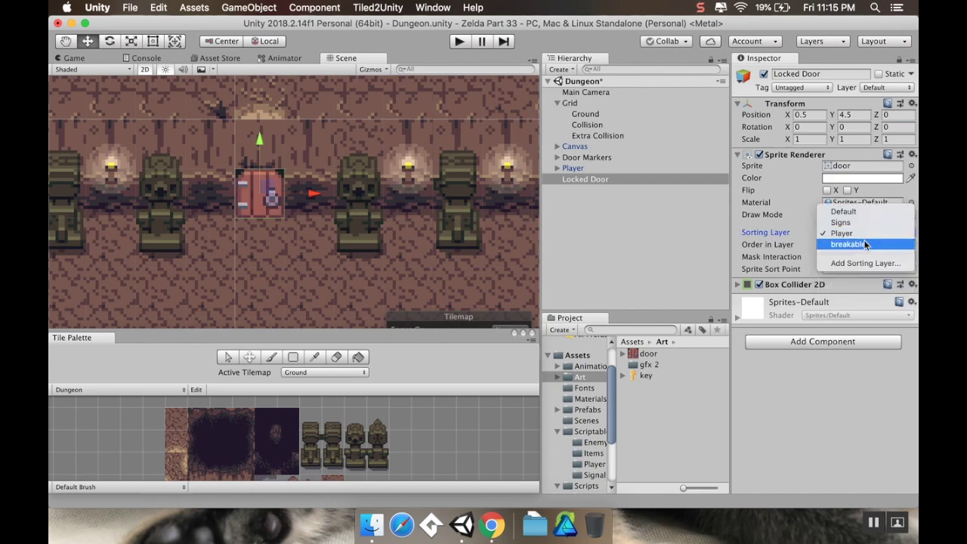
left_click(861, 224)
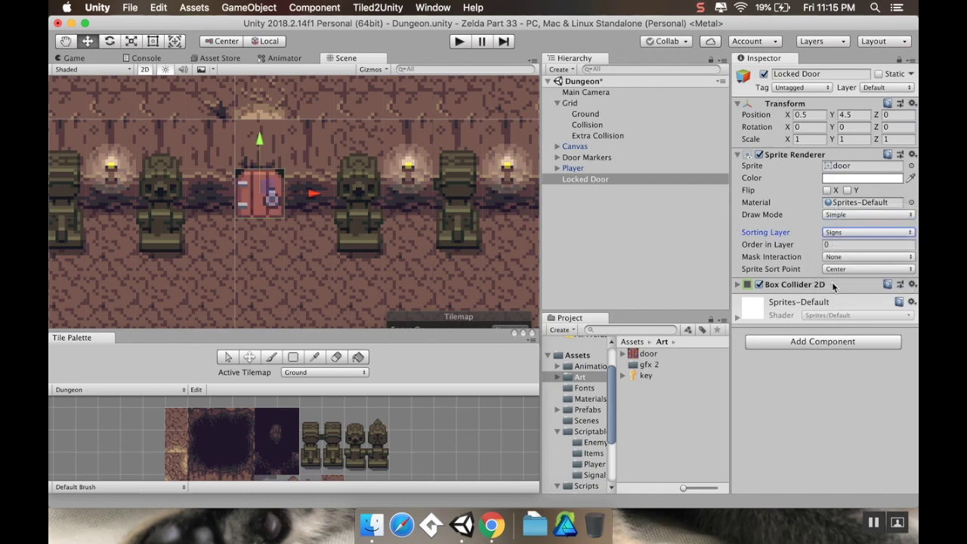
Step: Examine Locked Door's Box Collider 2D settings and compare them with the components and trigger collider of the sign prefab
middle_click_drag(337, 190, 344, 208)
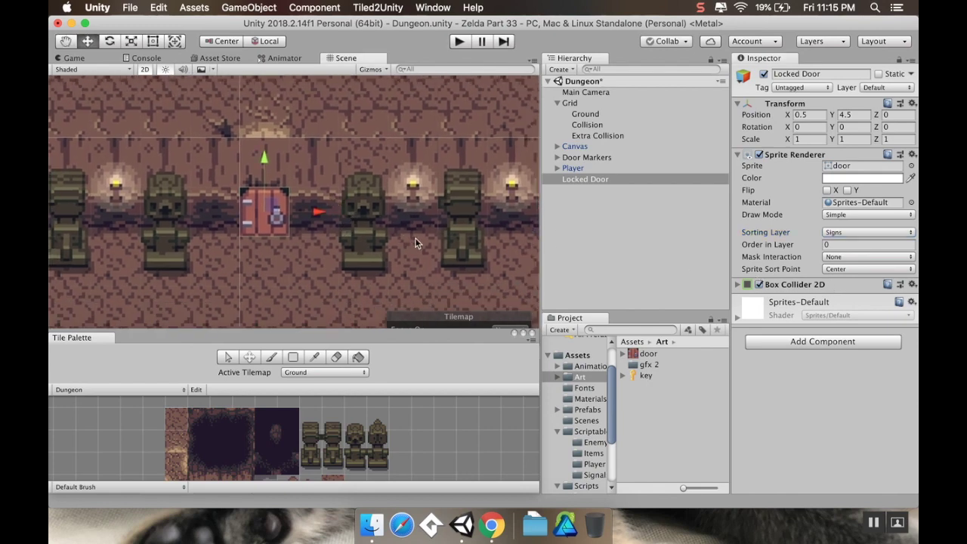
left_click(737, 284)
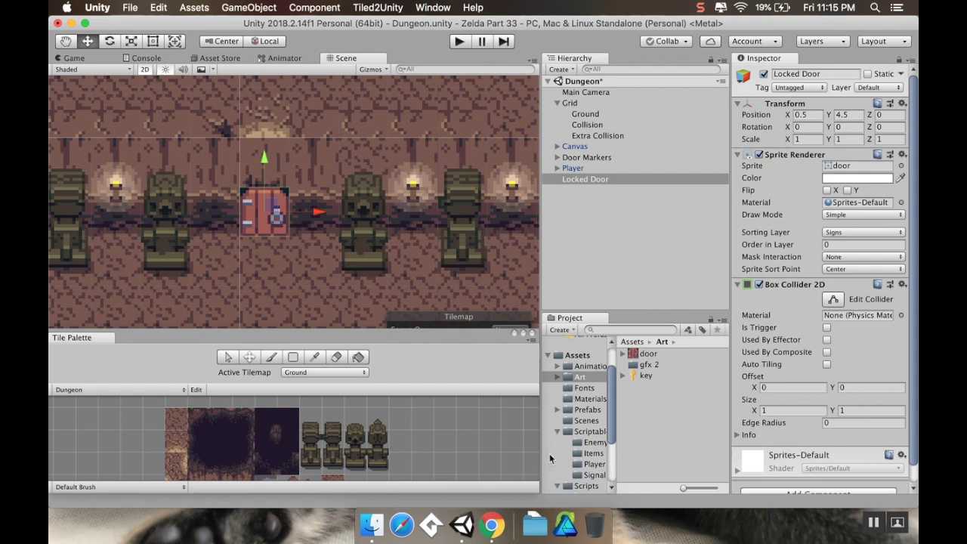
left_click(587, 410)
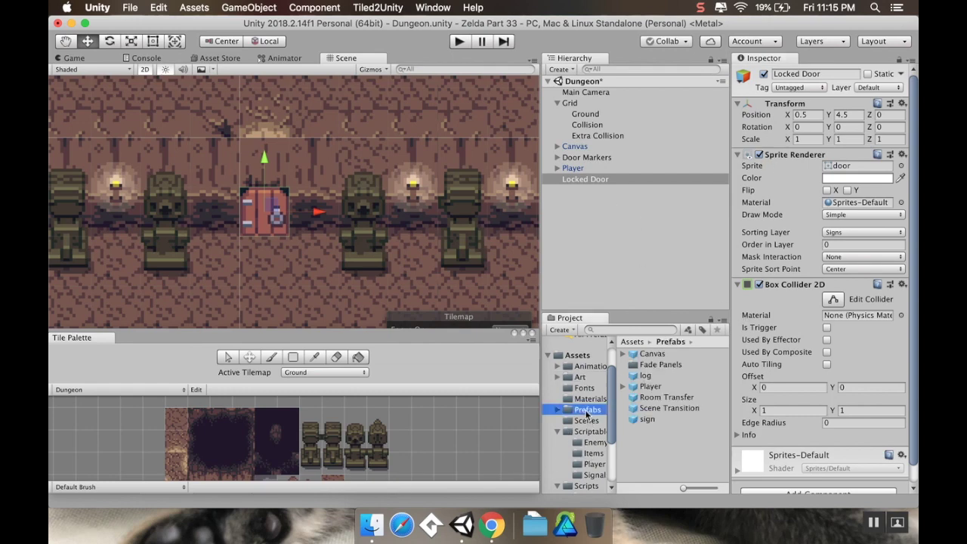
left_click(648, 420)
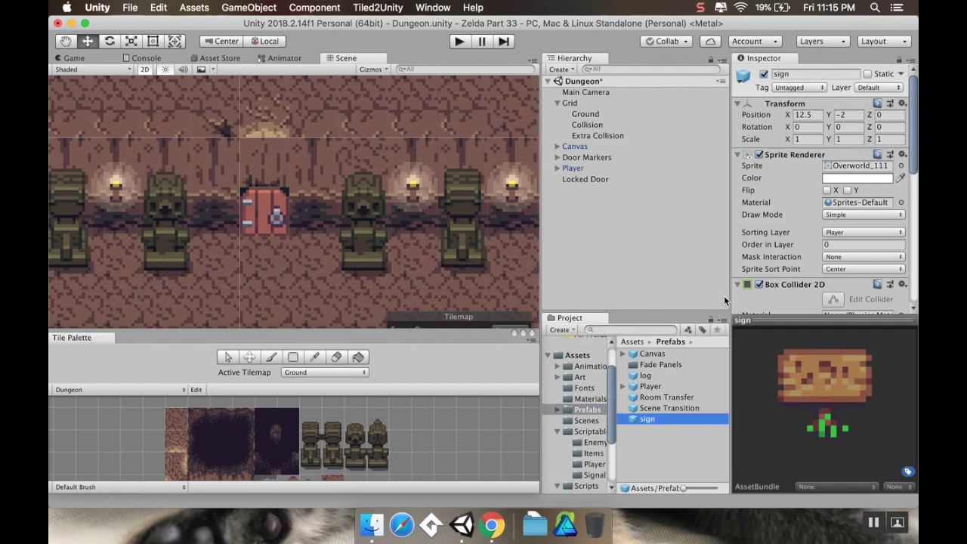
scroll(788, 256, "down", 3)
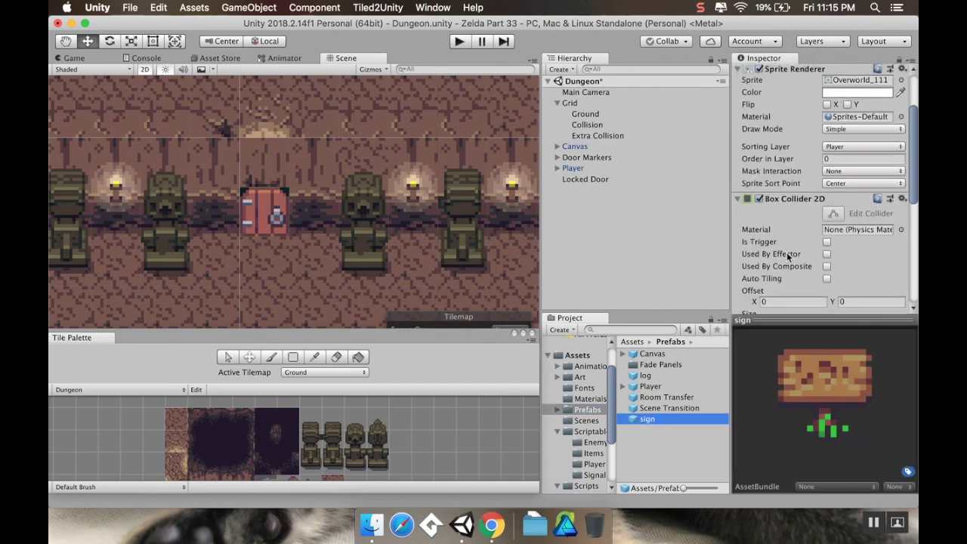
scroll(788, 256, "up", 3)
scroll(797, 276, "down", 12)
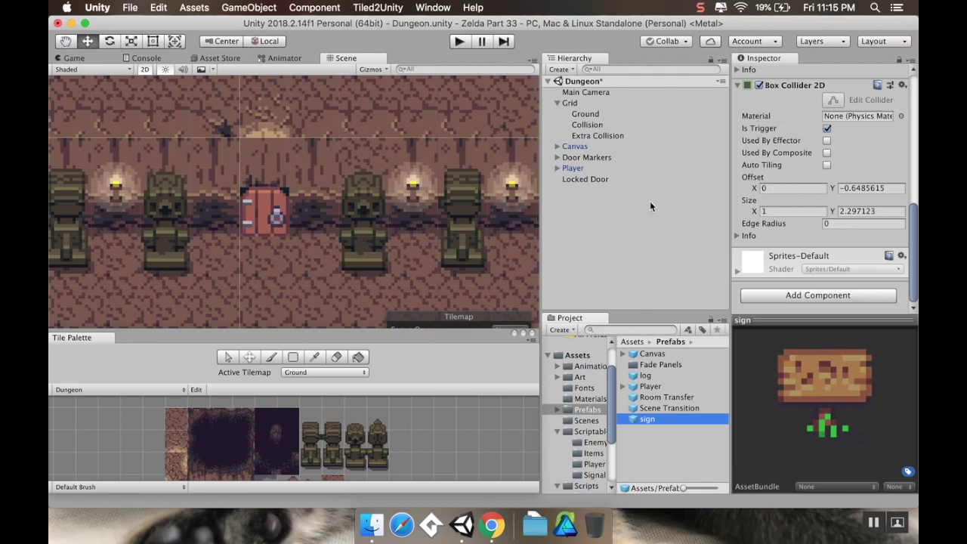
scroll(826, 183, "up", 5)
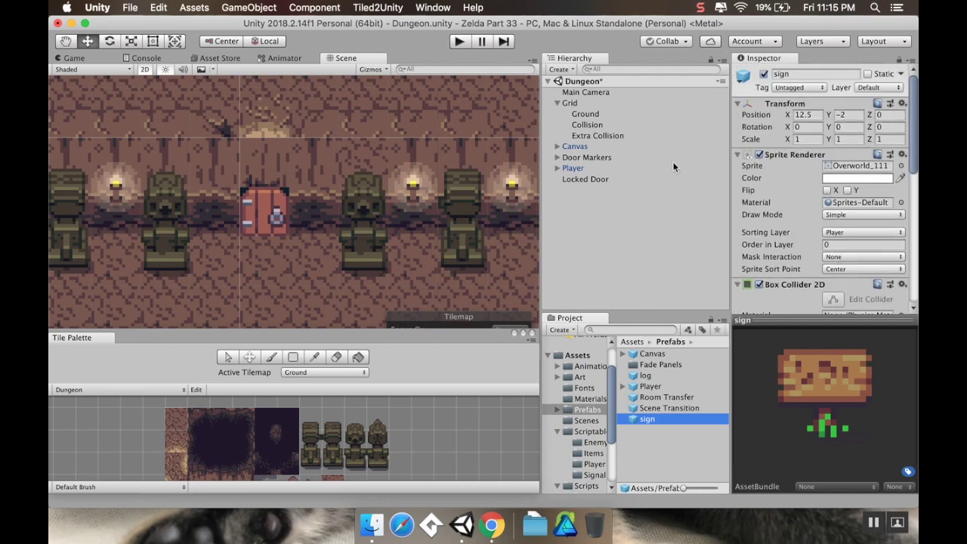
Step: Create an empty child object under Locked Door and name it Trigger Area
left_click(600, 179)
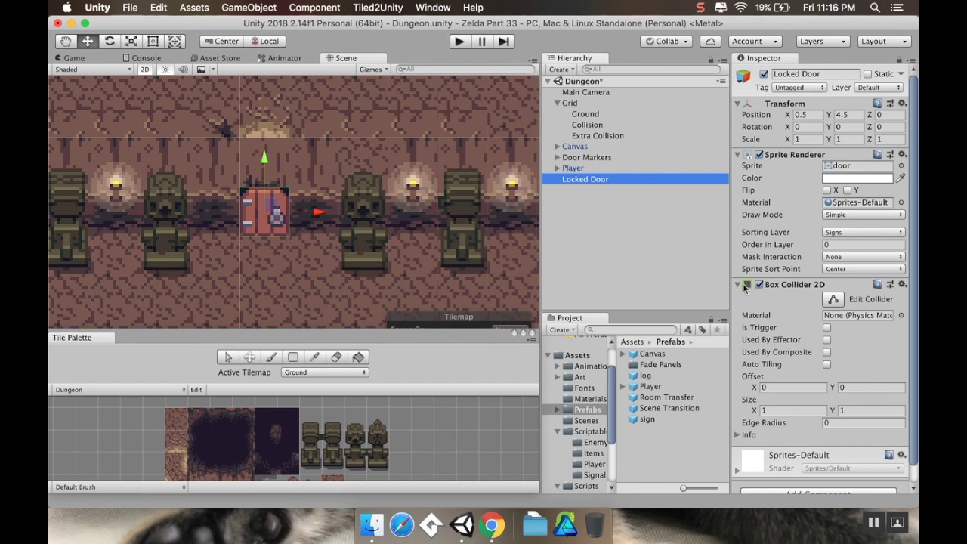
left_click(560, 69)
left_click(569, 83)
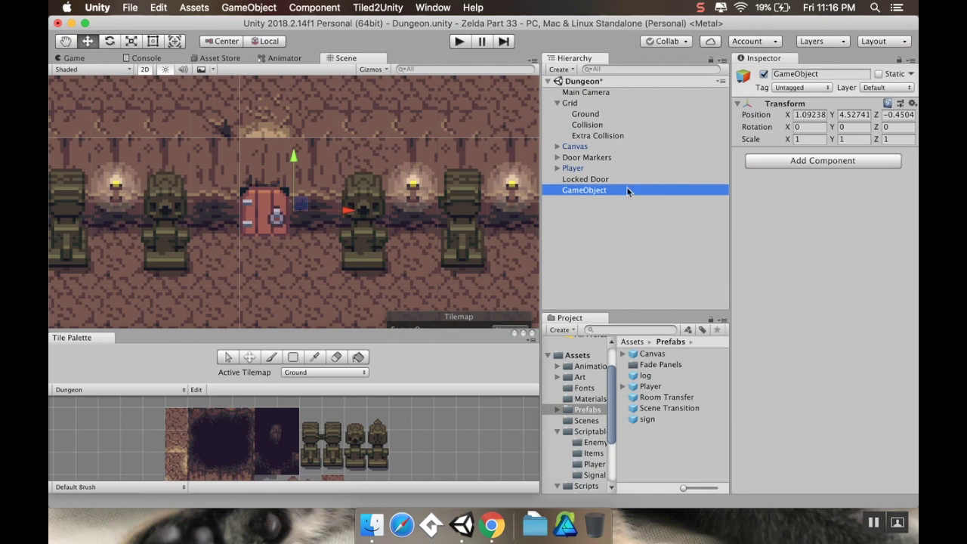
left_click_drag(606, 192, 606, 179)
left_click(606, 189)
type("Trigger Area")
Step: Add a Box Collider 2D component to Trigger Area and make it a trigger
left_click(779, 161)
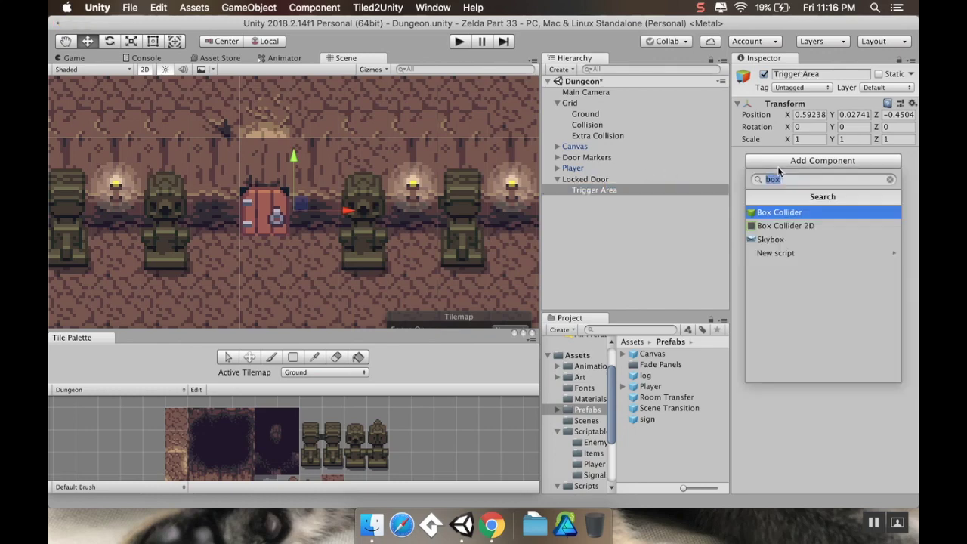
key("Down")
key("Return")
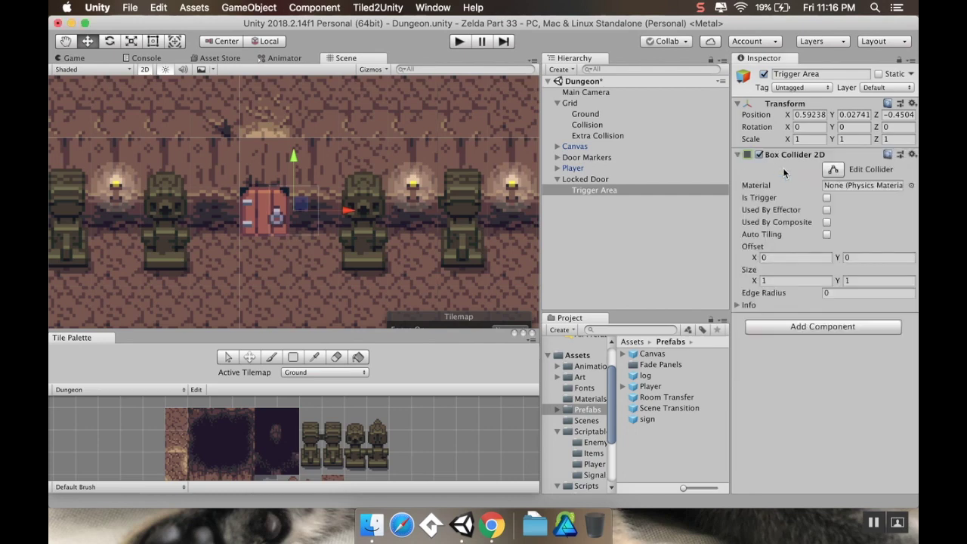
left_click(826, 197)
Step: Enable collider editing for Trigger Area and set the object's position to X 0, Y 0 and Z 0
left_click(832, 170)
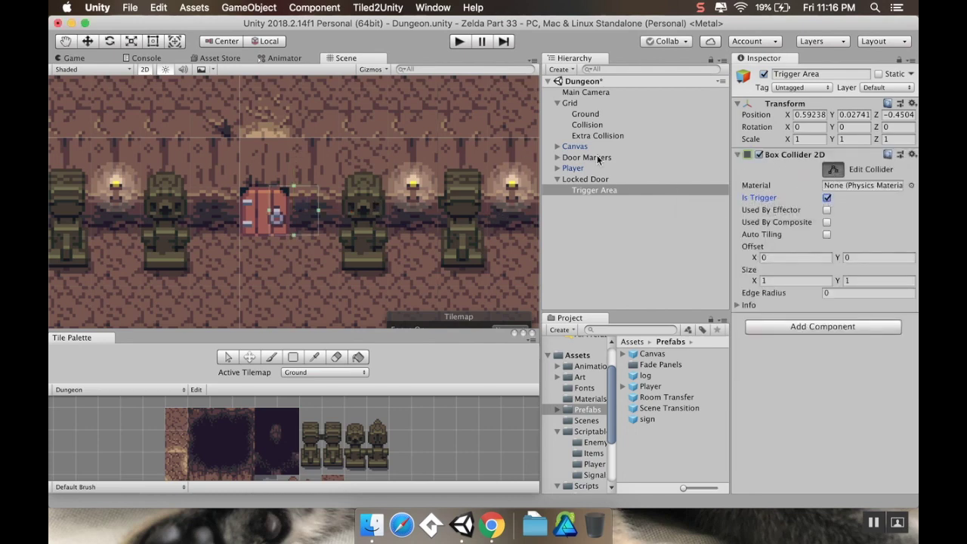
left_click(799, 114)
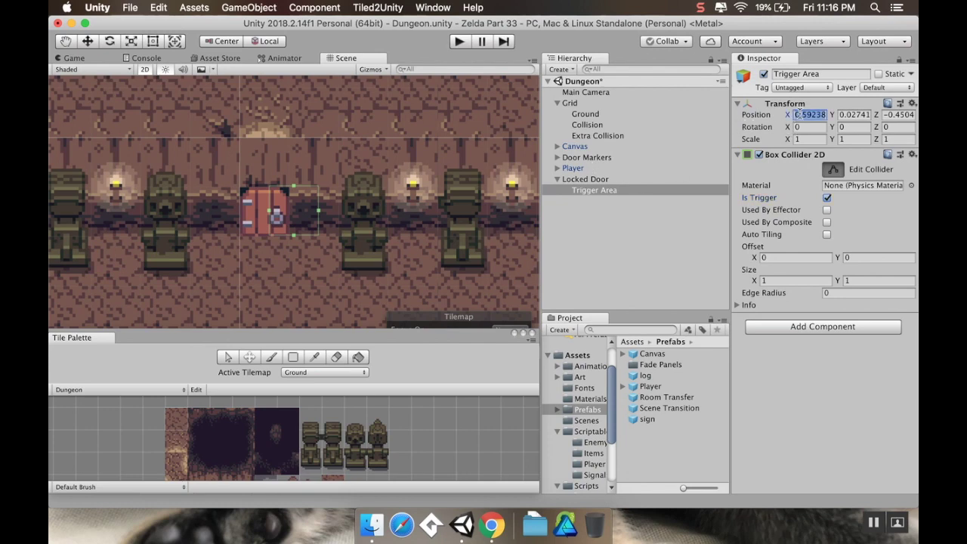
type("0")
key("Tab")
type("0")
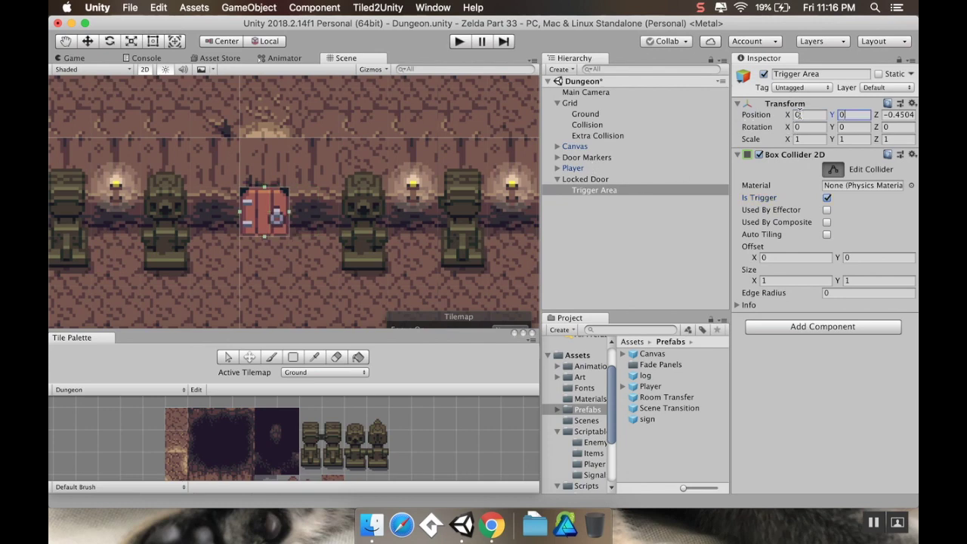
key("Tab")
type("0")
Step: Reshape Trigger Area's collider into a strip just below the door, about 1 by 0.3, with a Y offset of about -0.61
left_click_drag(267, 238, 266, 249)
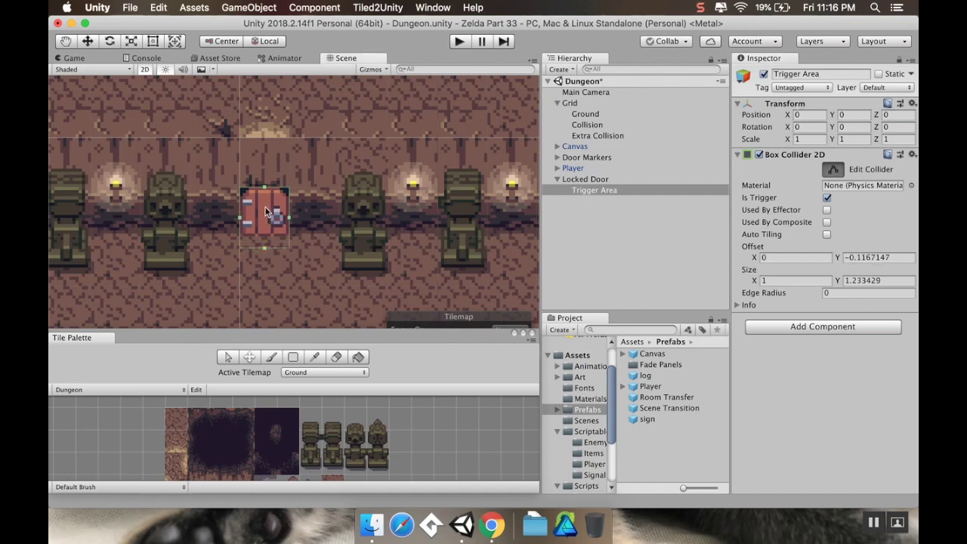
left_click_drag(264, 187, 263, 256)
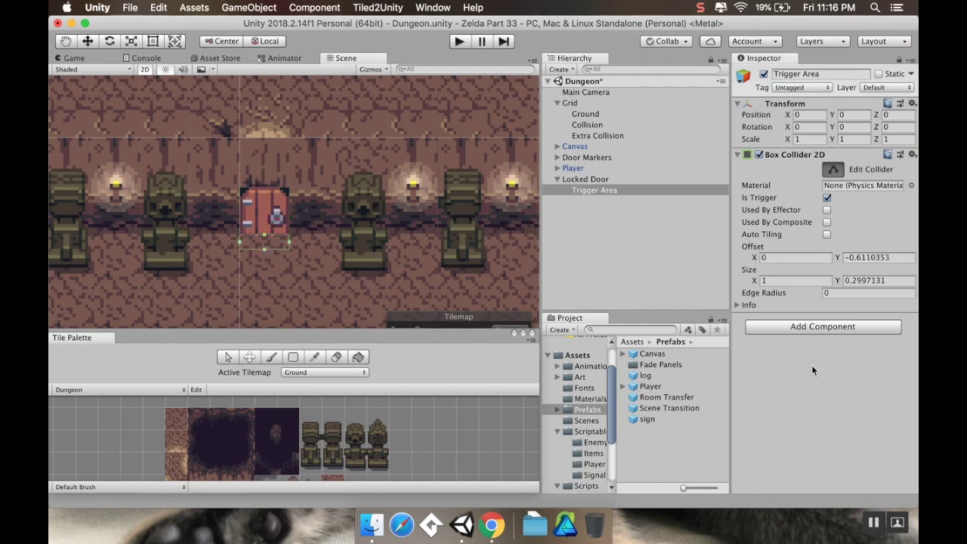
left_click(828, 174)
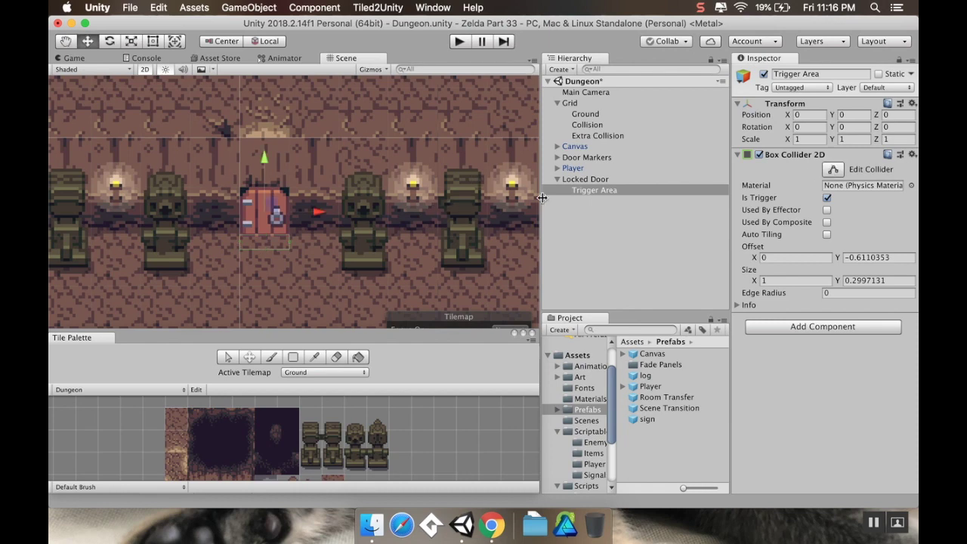
Step: Select Locked Door and survey the dungeon's rooms, passages and door markers, ending back at the door in the first room
left_click(586, 179)
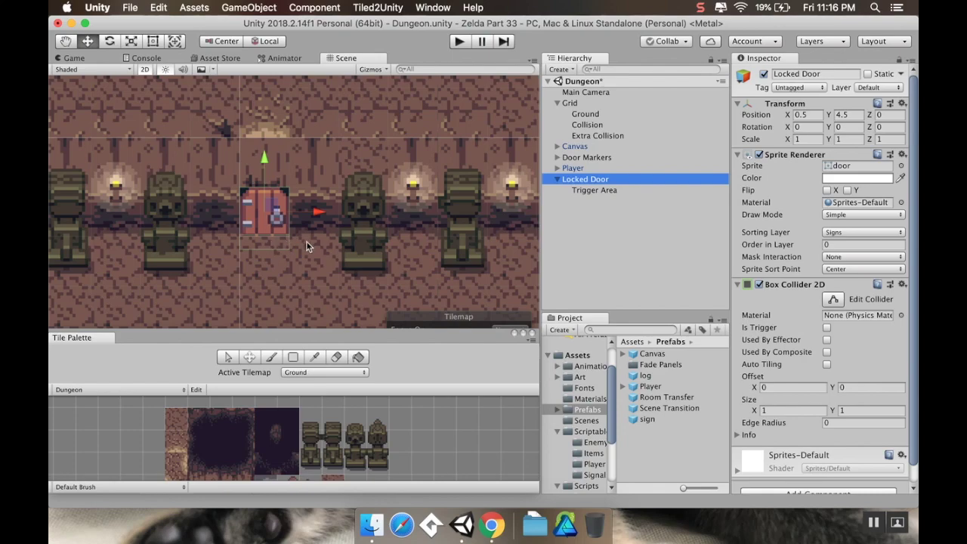
scroll(308, 237, "down", 3)
scroll(308, 236, "down", 10)
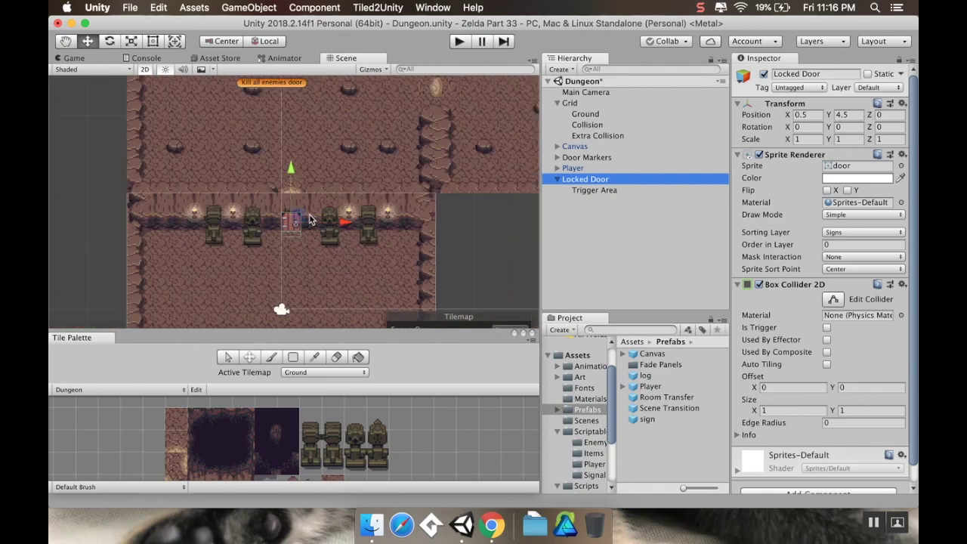
middle_click_drag(219, 187, 195, 160)
middle_click_drag(227, 257, 251, 249)
scroll(234, 235, "down", 4)
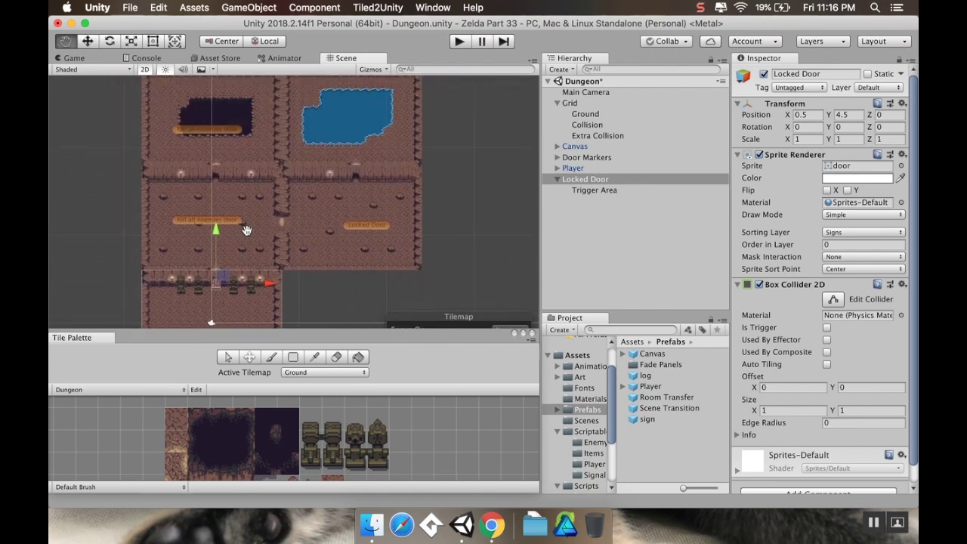
middle_click_drag(245, 202, 244, 249)
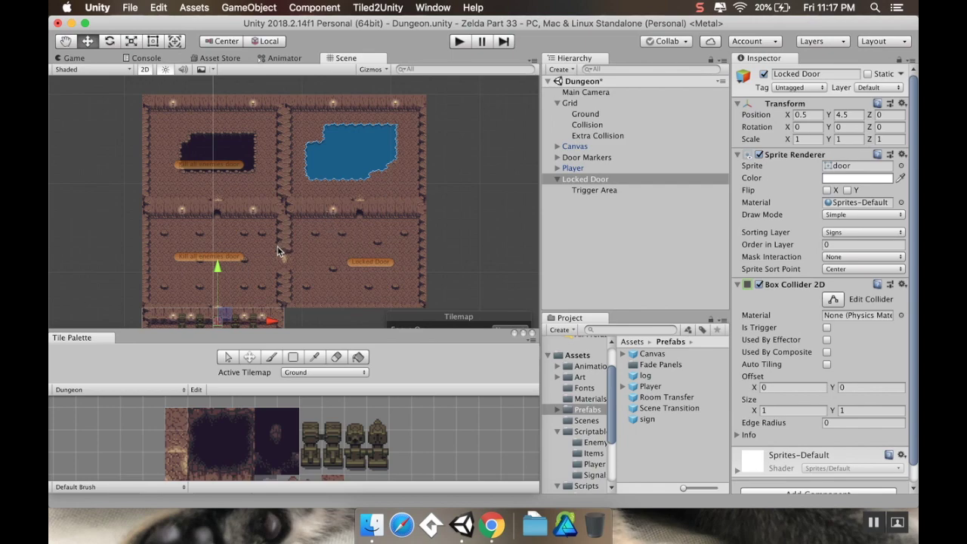
scroll(272, 244, "up", 1)
scroll(273, 244, "up", 5)
middle_click_drag(237, 164, 323, 261)
middle_click_drag(267, 175, 250, 156)
middle_click_drag(268, 239, 262, 148)
middle_click_drag(265, 222, 277, 200)
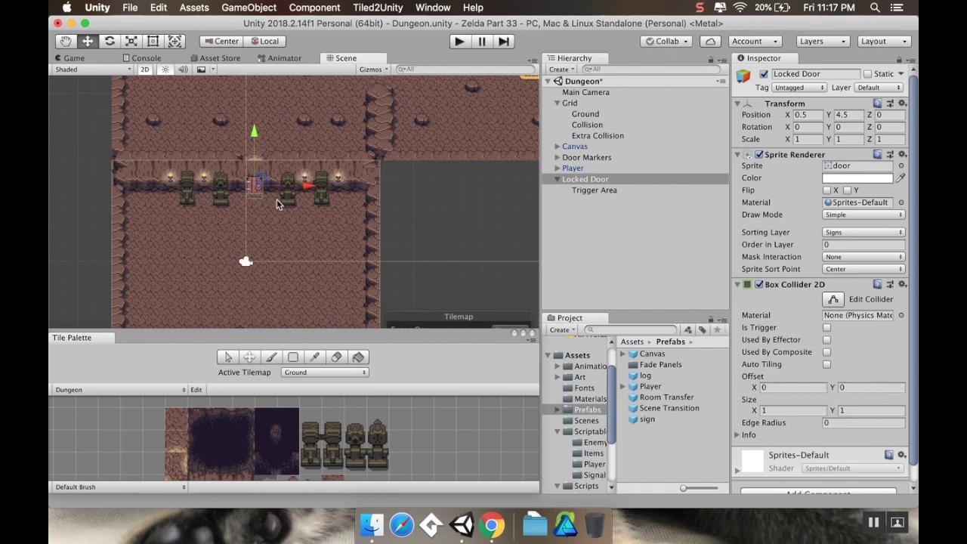
scroll(277, 199, "up", 2)
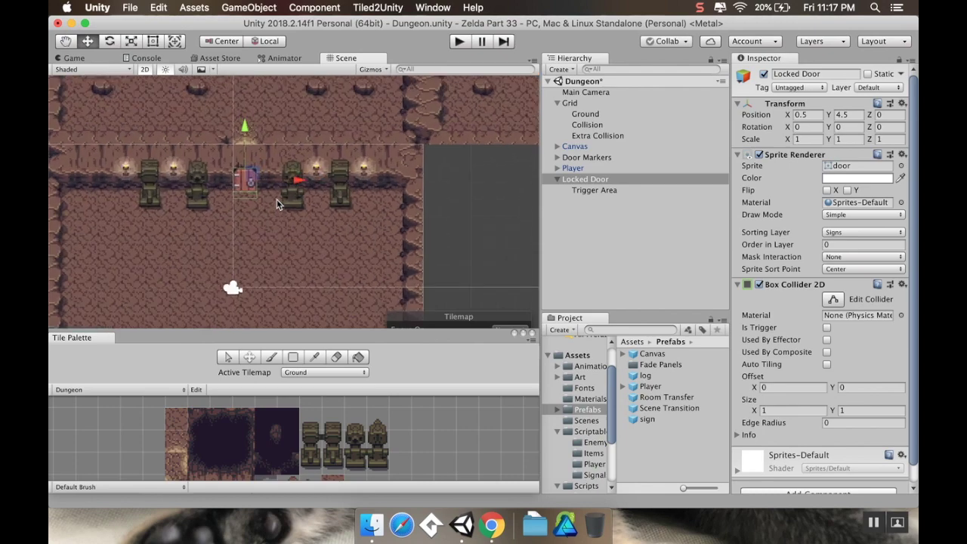